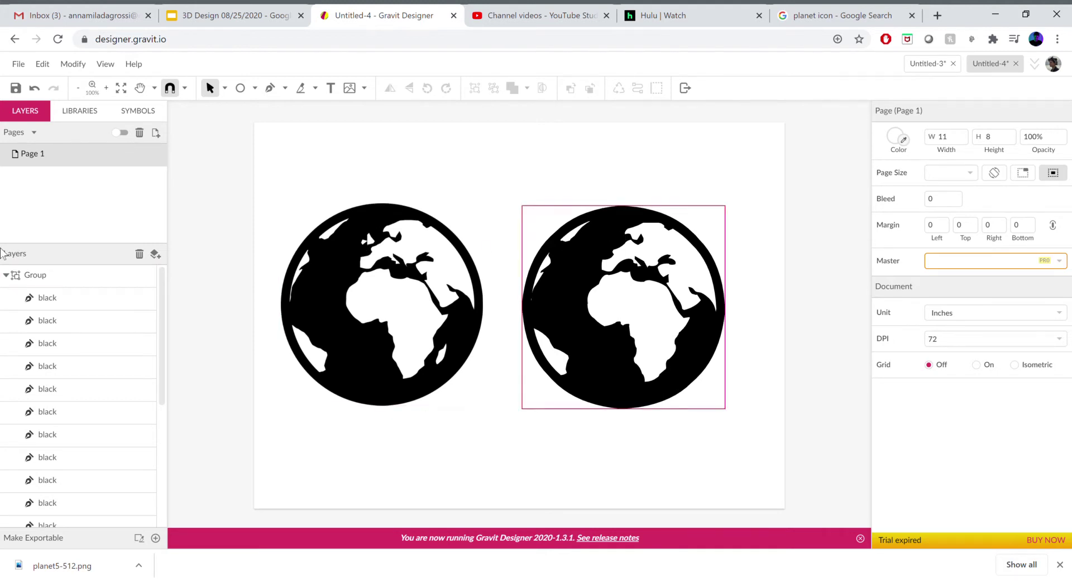
# - Collapse the Group's path layers and select the planet5-512 image layer
pyautogui.click(6, 275)
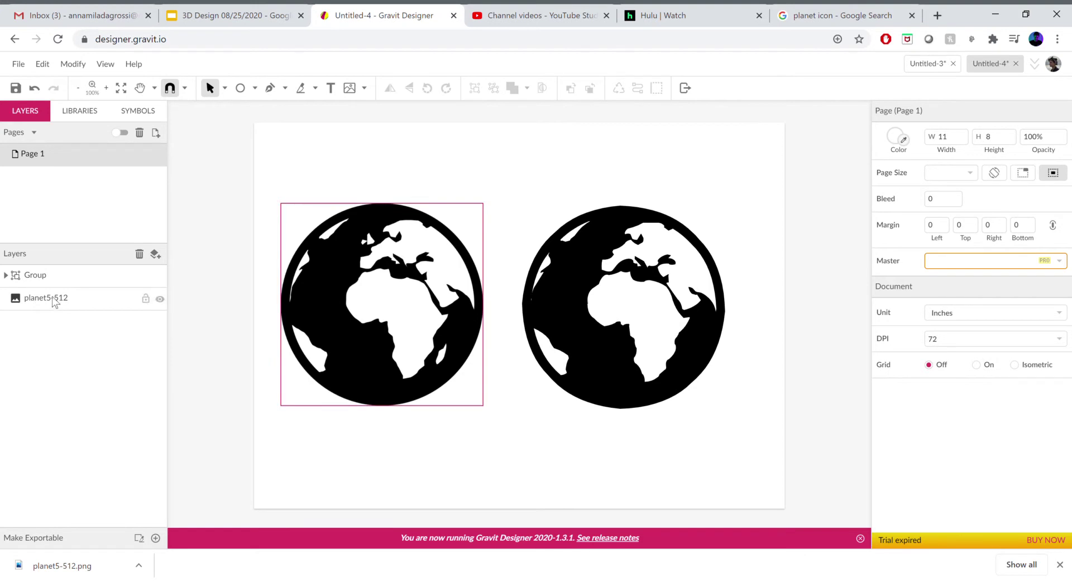
pyautogui.click(341, 267)
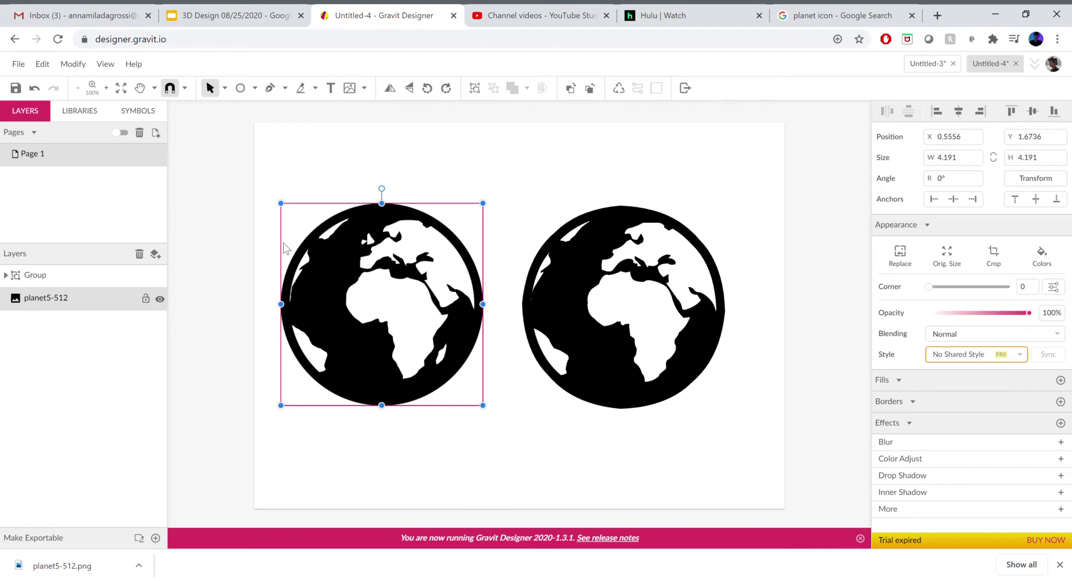
# - Crop the planet5-512 image slightly from its top-right corner to about 4.23 × 4.20 inches
pyautogui.hotkey('ctrl', '+')
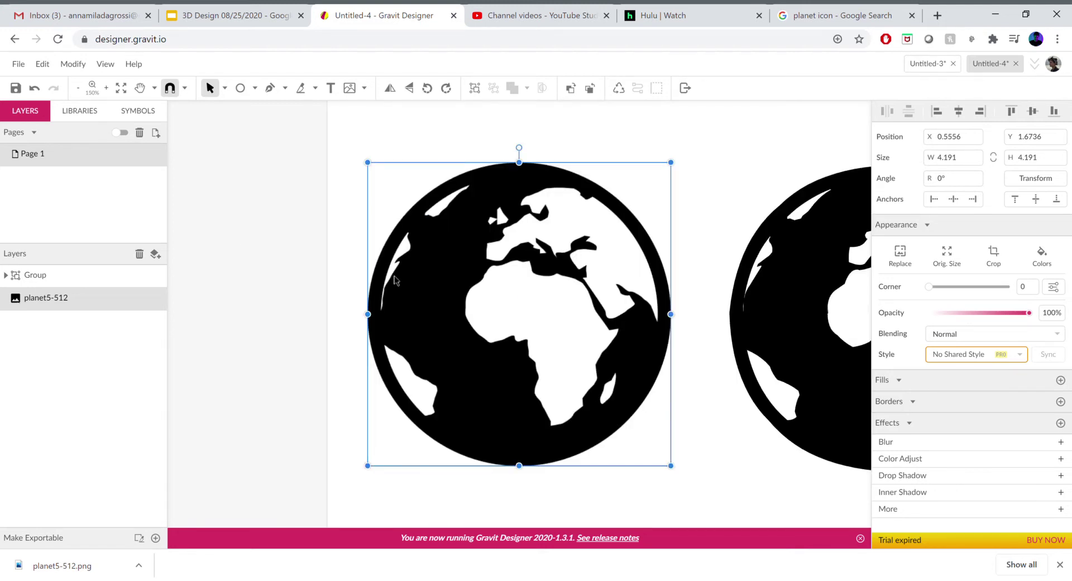
pyautogui.doubleClick(448, 286)
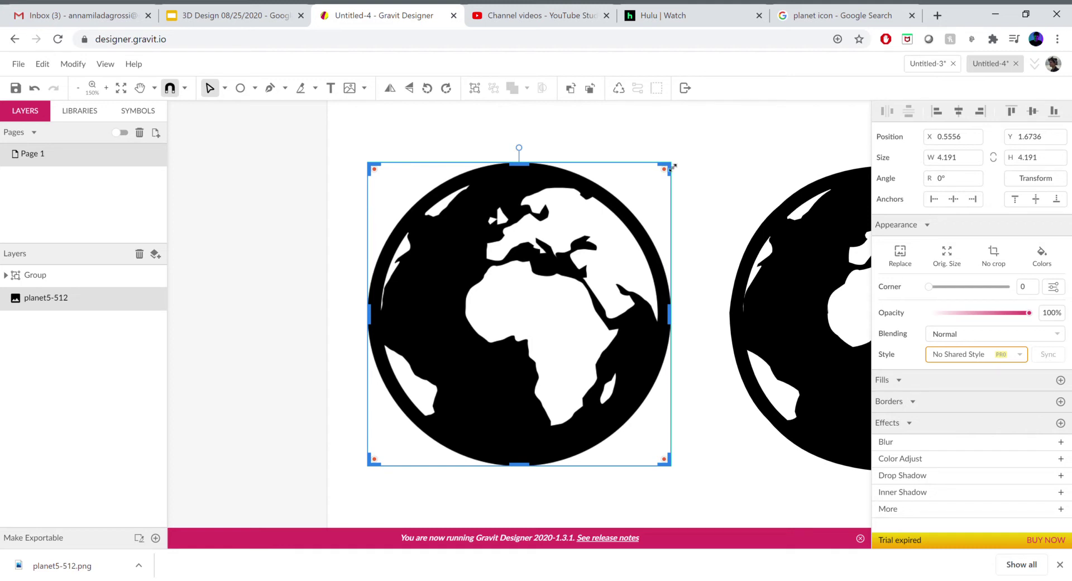
pyautogui.moveTo(673, 166)
pyautogui.mouseDown()
pyautogui.moveTo(619, 206)
pyautogui.moveTo(677, 162)
pyautogui.mouseUp()
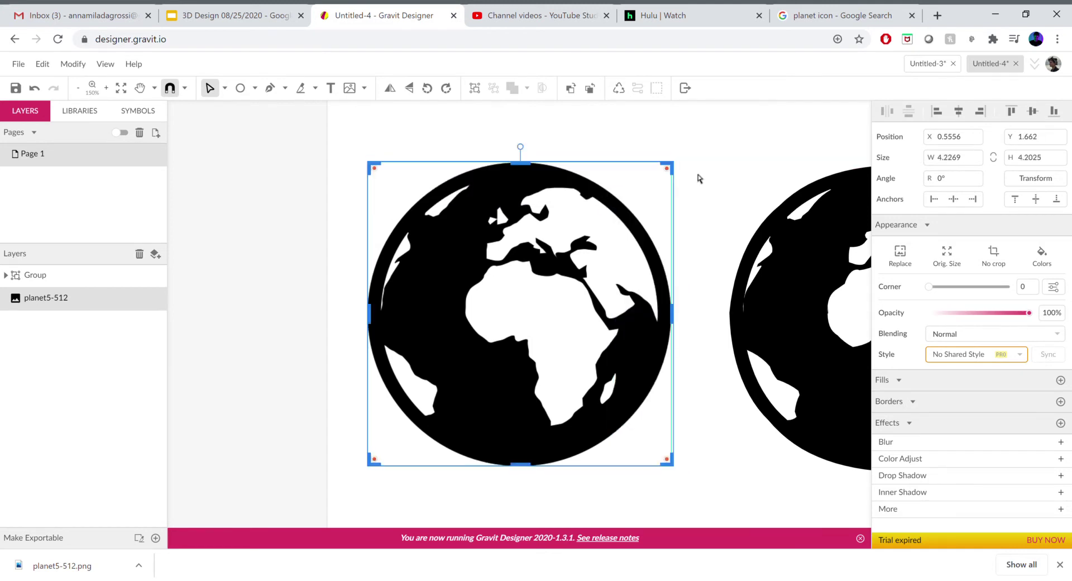
pyautogui.click(703, 180)
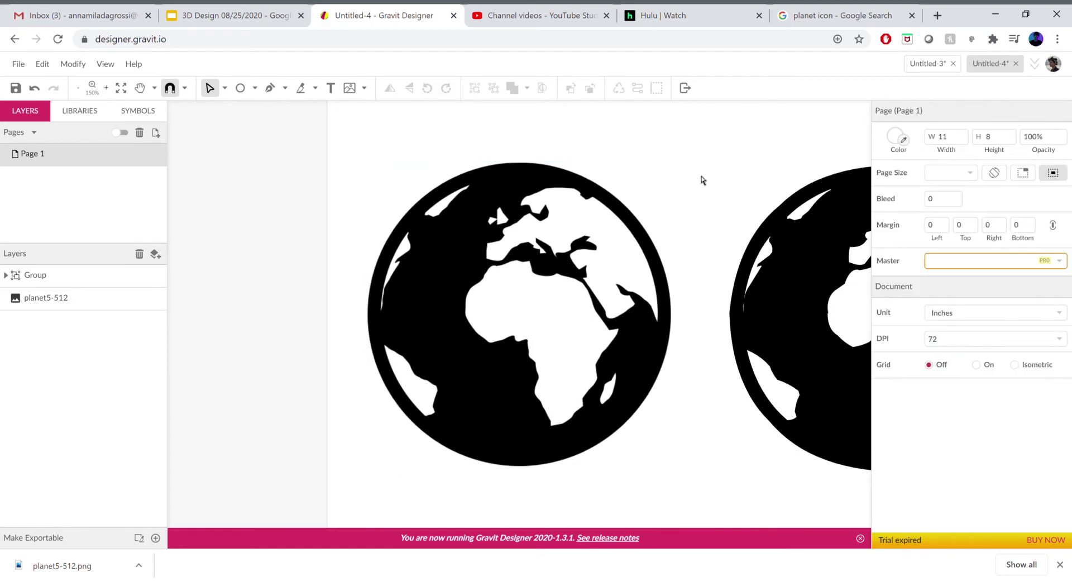
pyautogui.scroll(-2, 583, 490)
pyautogui.hscroll(1, 584, 490)
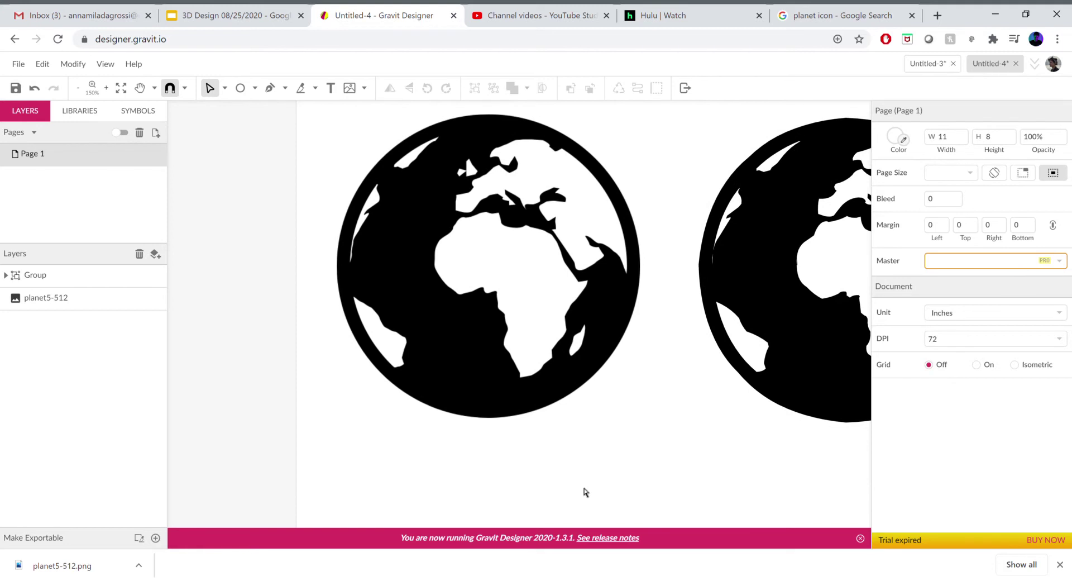
# - Nudge one anchor of the traced Africa path slightly left with the Subselect tool
pyautogui.scroll(-10, 584, 491)
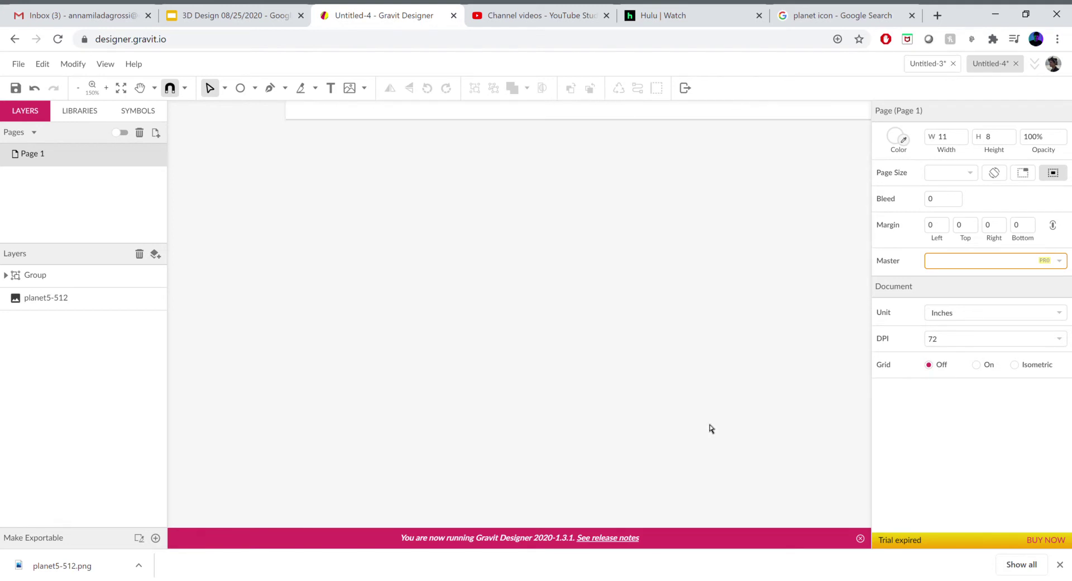
pyautogui.scroll(8, 710, 429)
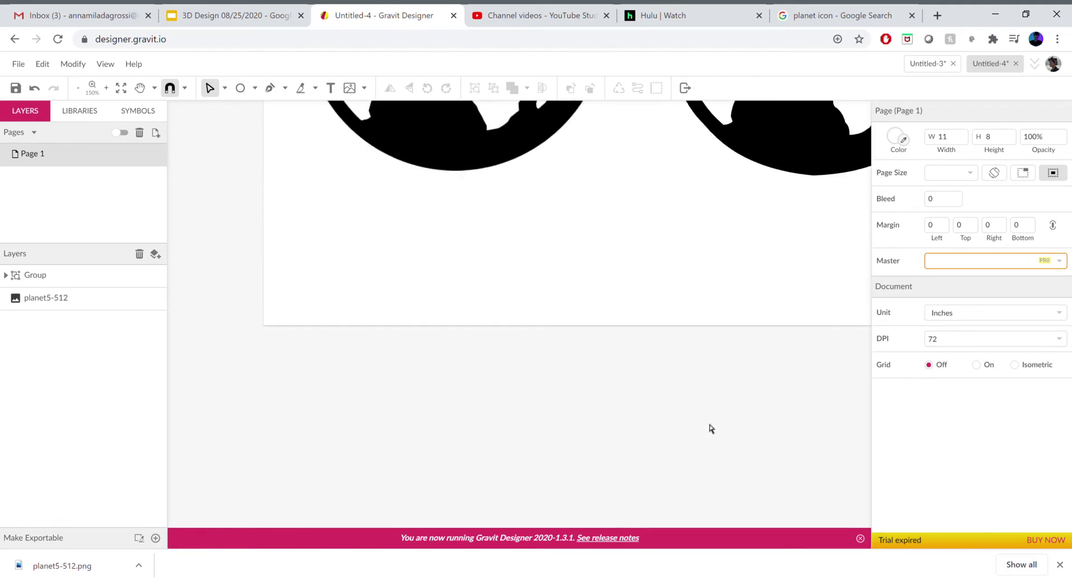
pyautogui.scroll(8, 709, 429)
pyautogui.scroll(2, 837, 307)
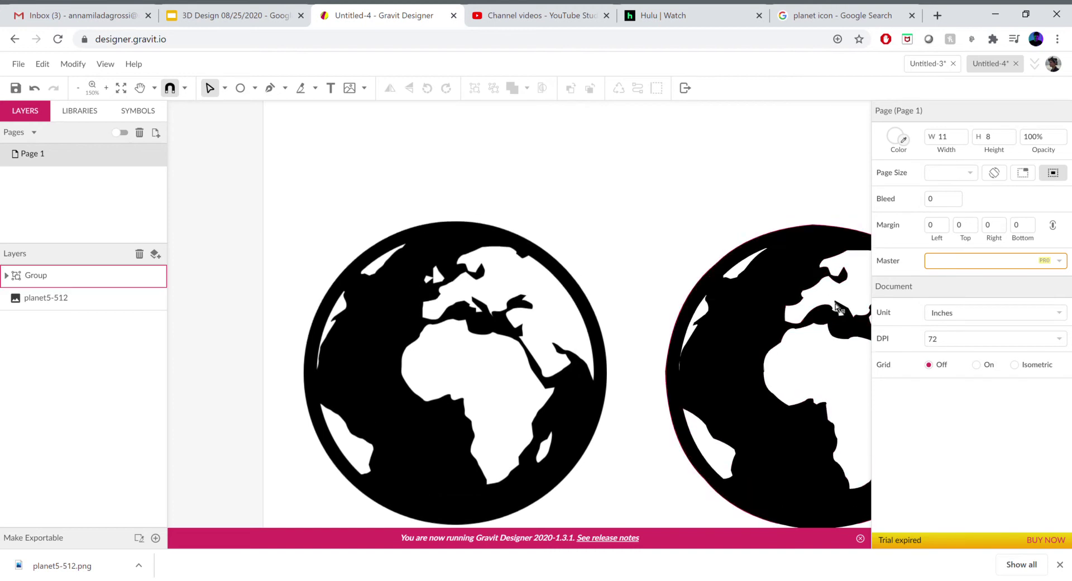
pyautogui.scroll(1, 838, 306)
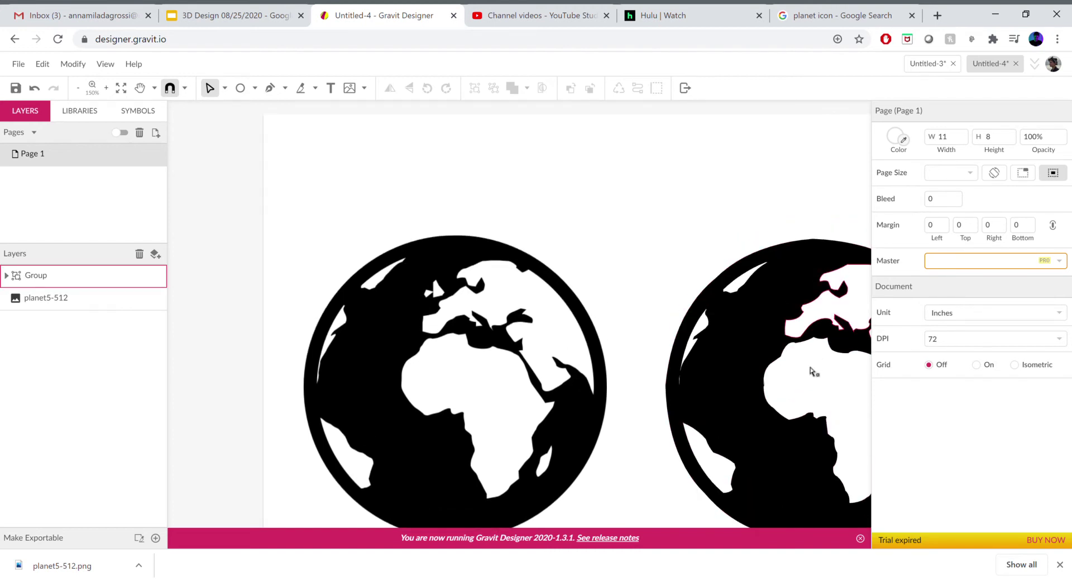
pyautogui.click(815, 371)
pyautogui.hotkey('ctrl', '-')
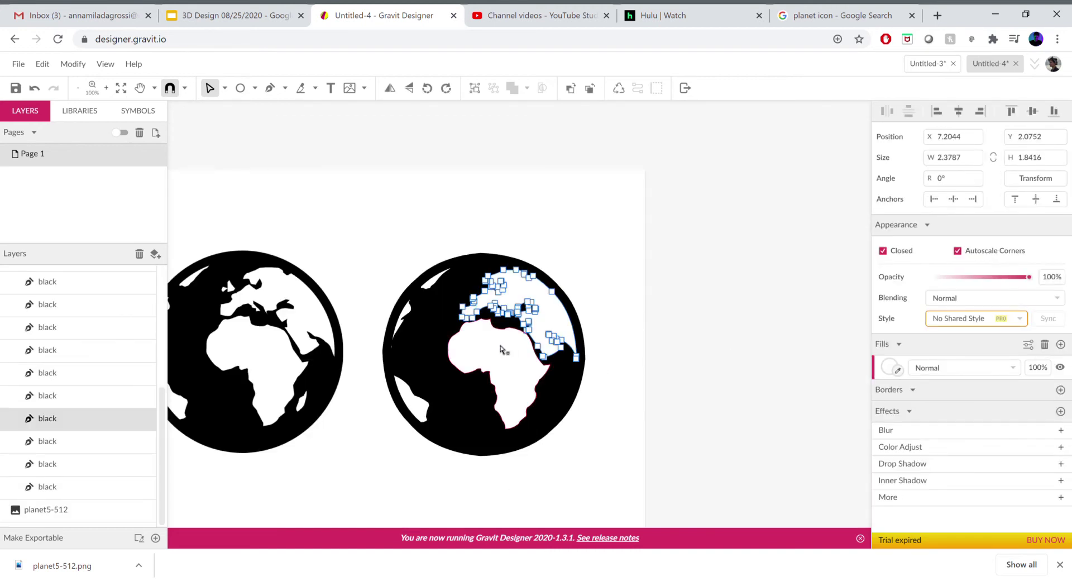
pyautogui.click(499, 350)
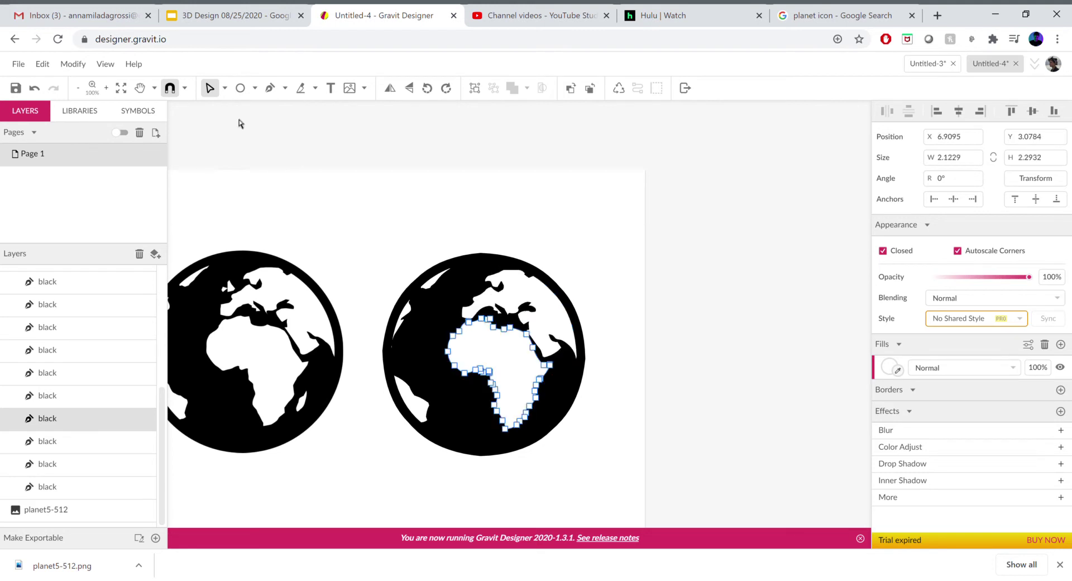
pyautogui.click(204, 92)
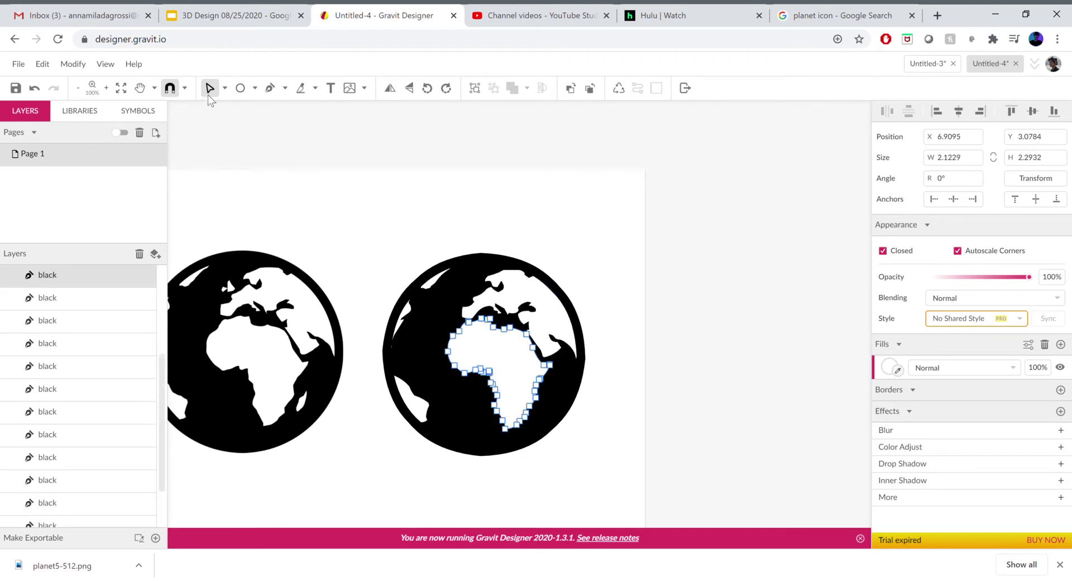
pyautogui.click(449, 336)
pyautogui.moveTo(444, 338); pyautogui.dragTo(444, 342)
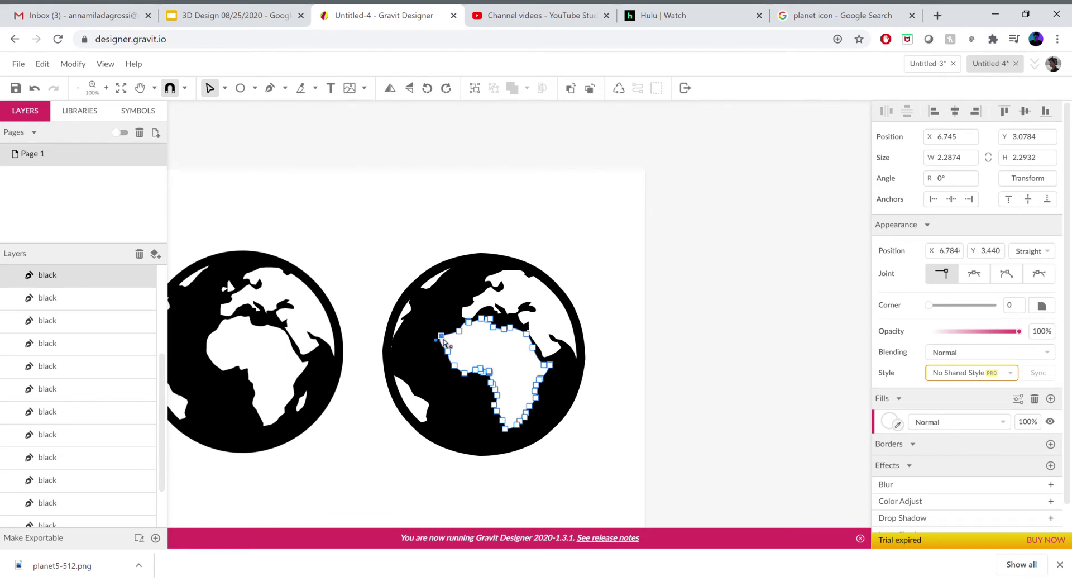
pyautogui.click(597, 285)
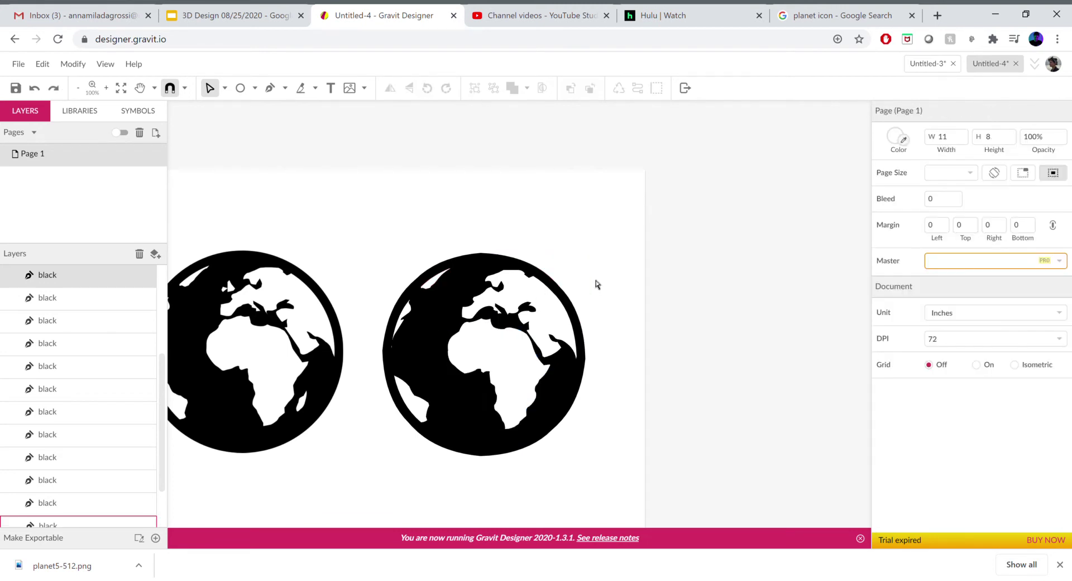
# - Inspect the Europe path, original image and outer shape, then collapse the Group
pyautogui.click(503, 302)
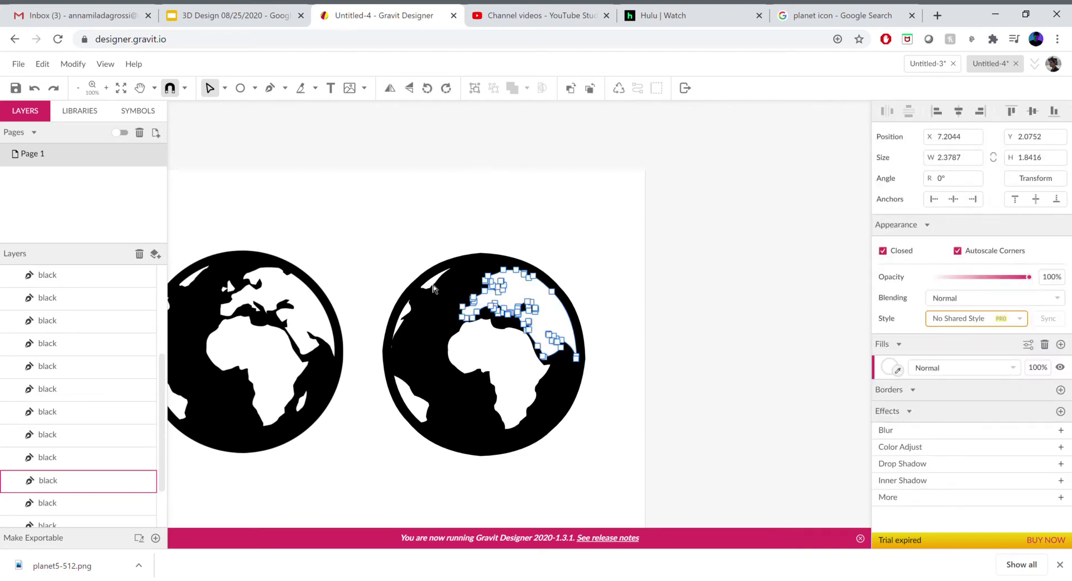
pyautogui.press('Escape')
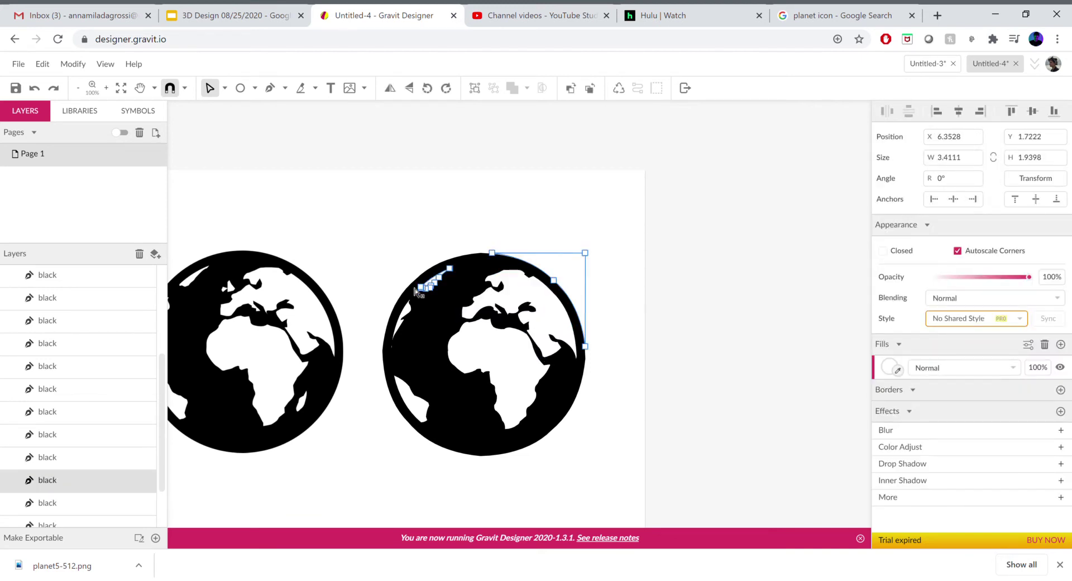
pyautogui.click(198, 322)
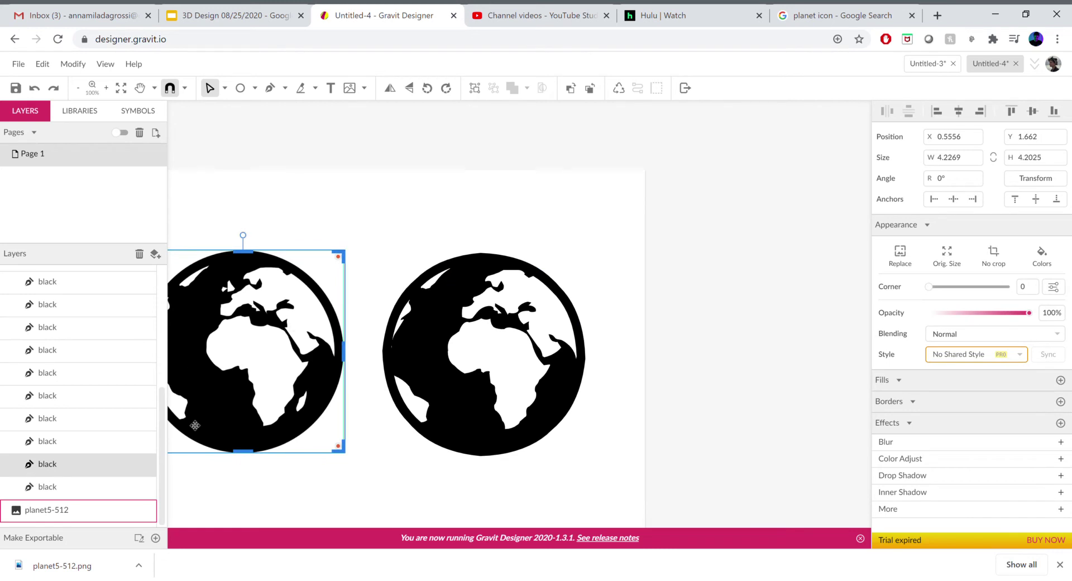
pyautogui.click(462, 328)
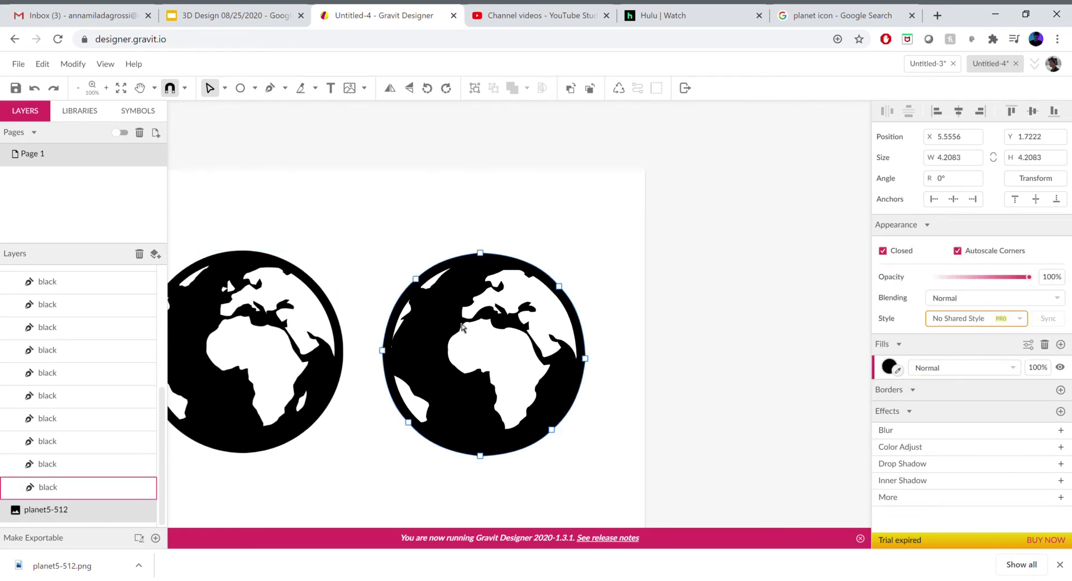
pyautogui.scroll(2, 144, 300)
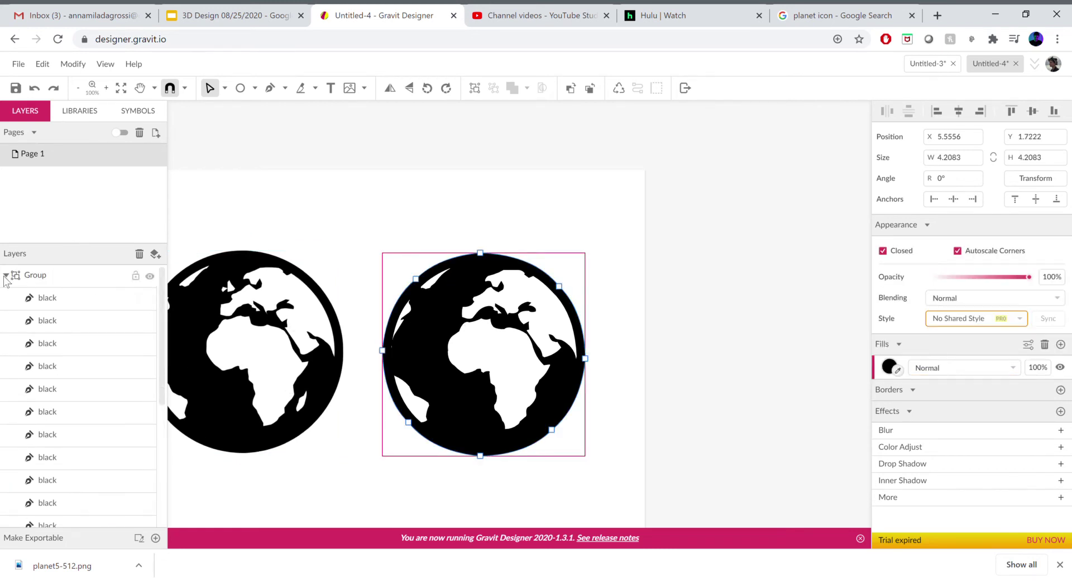
pyautogui.click(6, 274)
# - Hide both the traced globe Group and the planet5-512 image
pyautogui.click(160, 275)
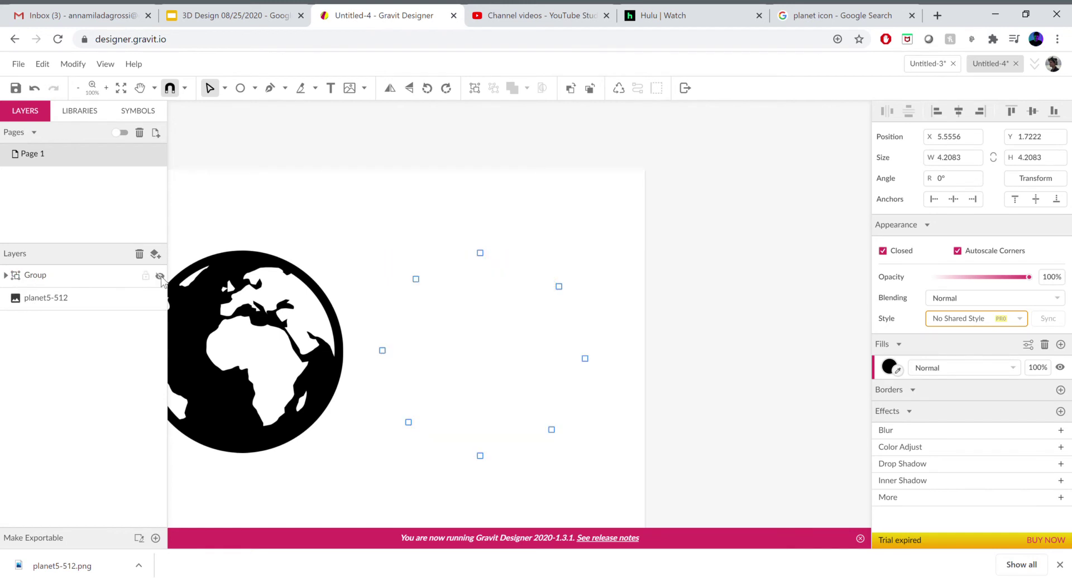
pyautogui.click(58, 302)
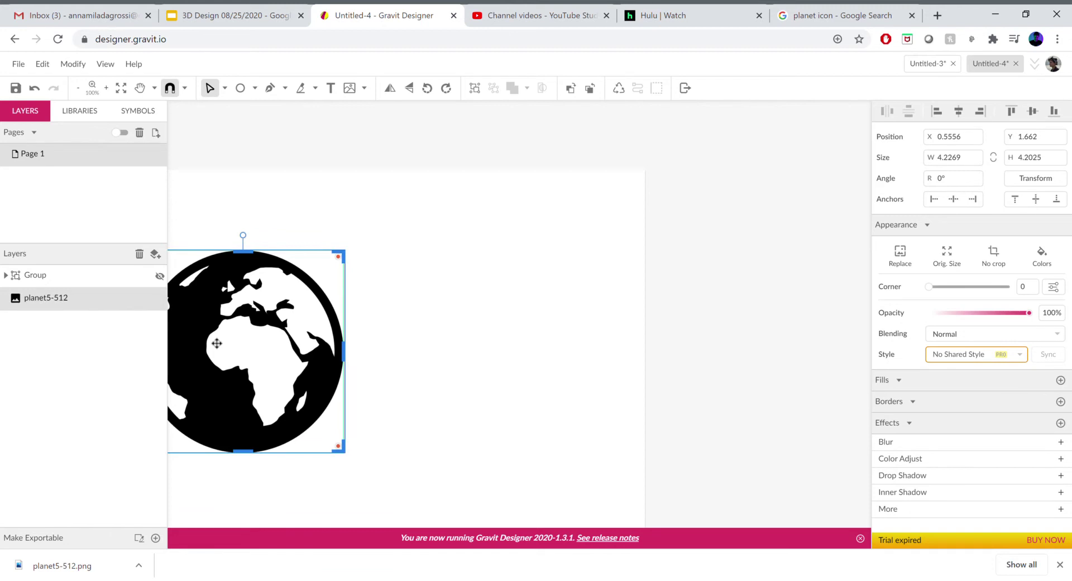
pyautogui.click(159, 301)
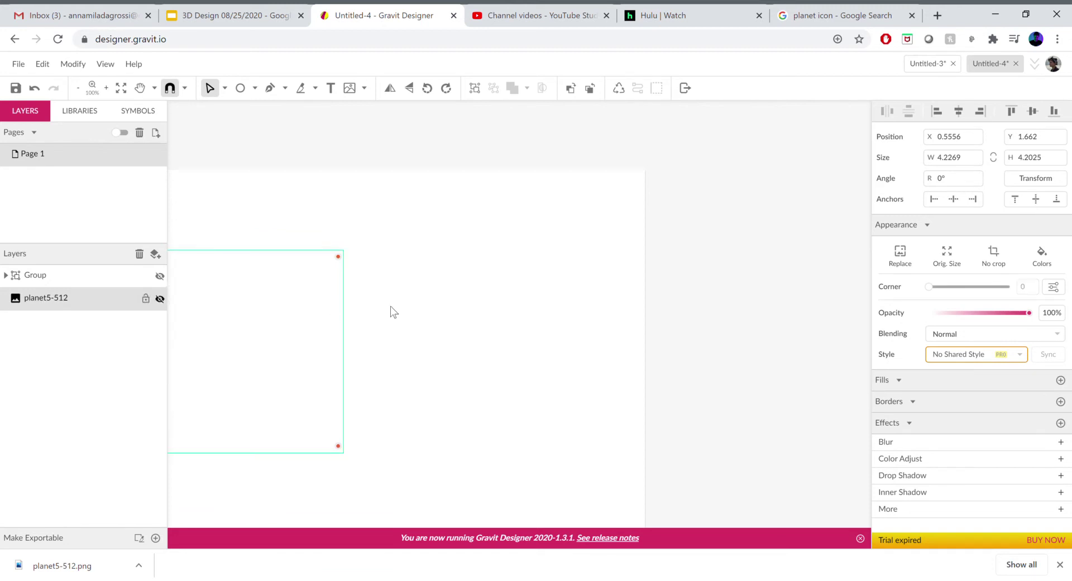
pyautogui.click(392, 308)
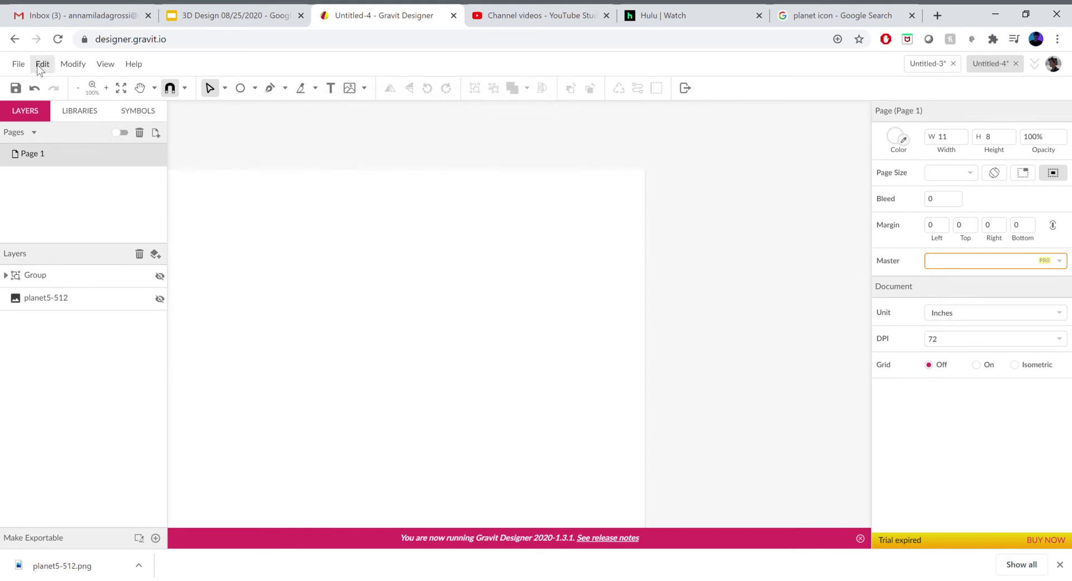
# - Place a new image file on the page via File > Import > Place Image
pyautogui.click(19, 64)
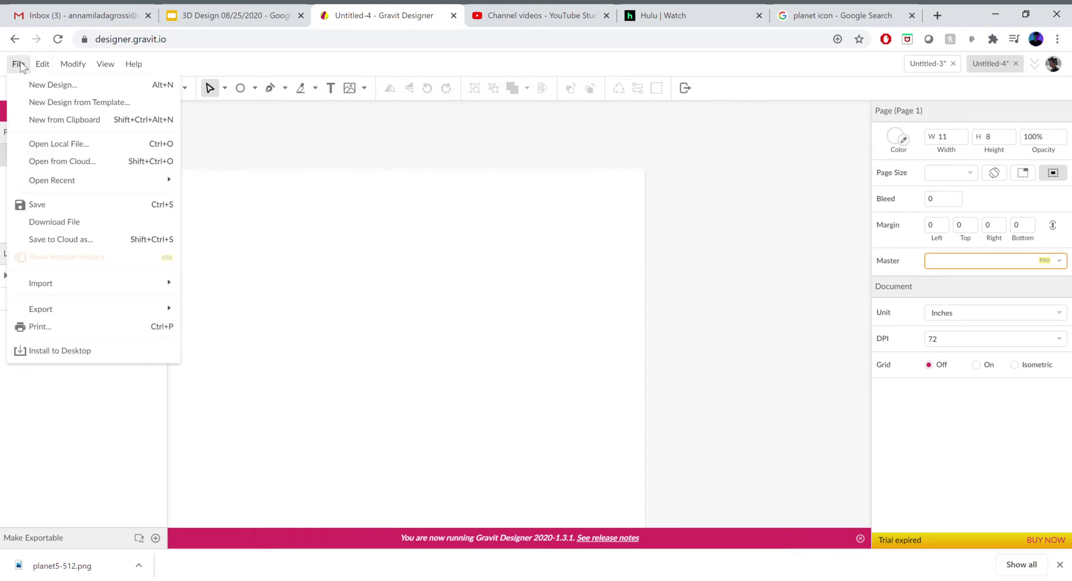
pyautogui.moveTo(76, 283)
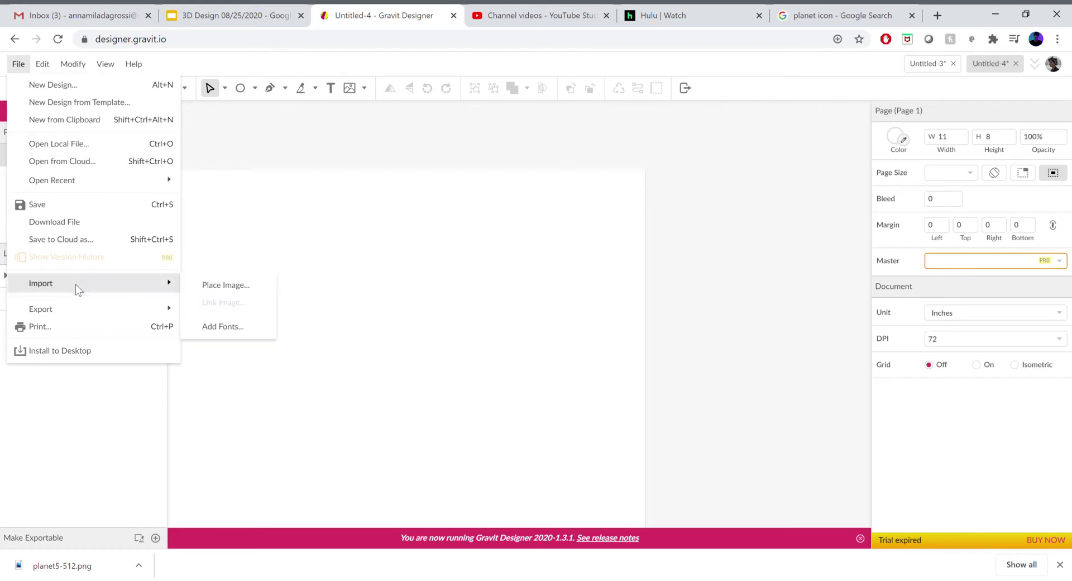
pyautogui.click(353, 90)
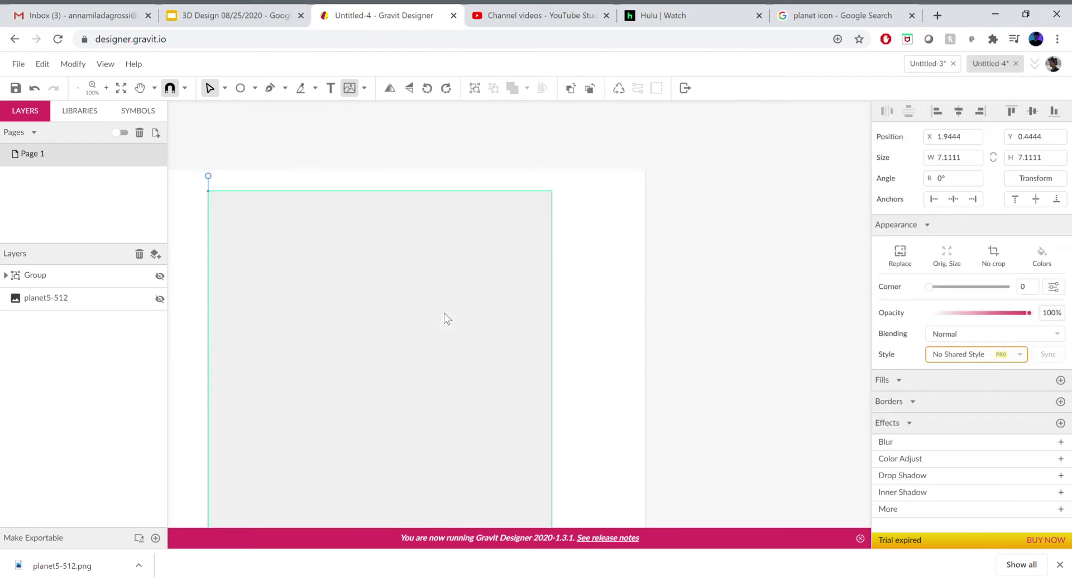
# - Exit crop mode and shrink the globe image to about 4.6 inches, moving it up-left
pyautogui.click(224, 90)
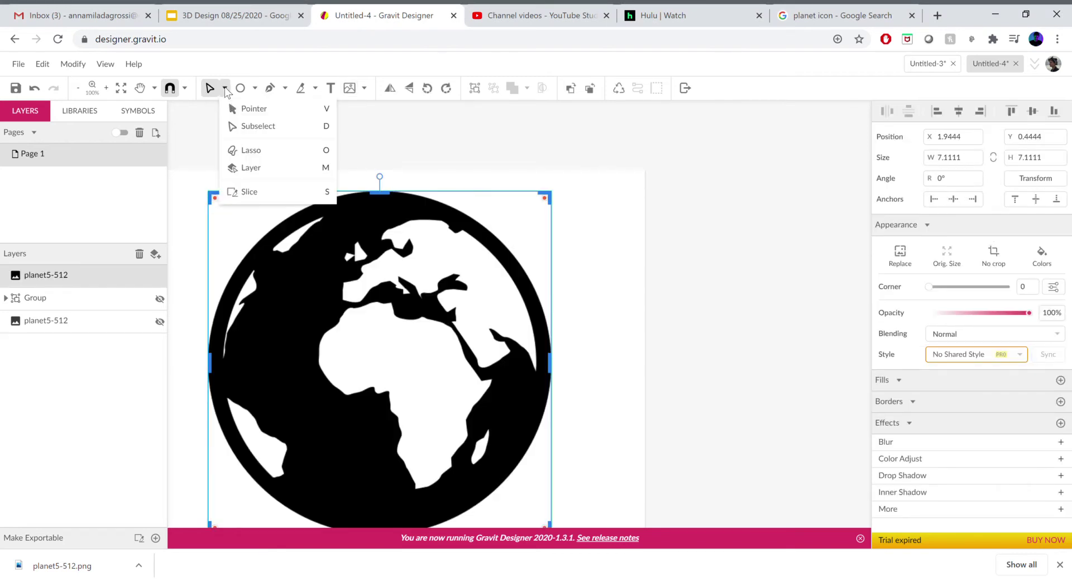
pyautogui.click(236, 103)
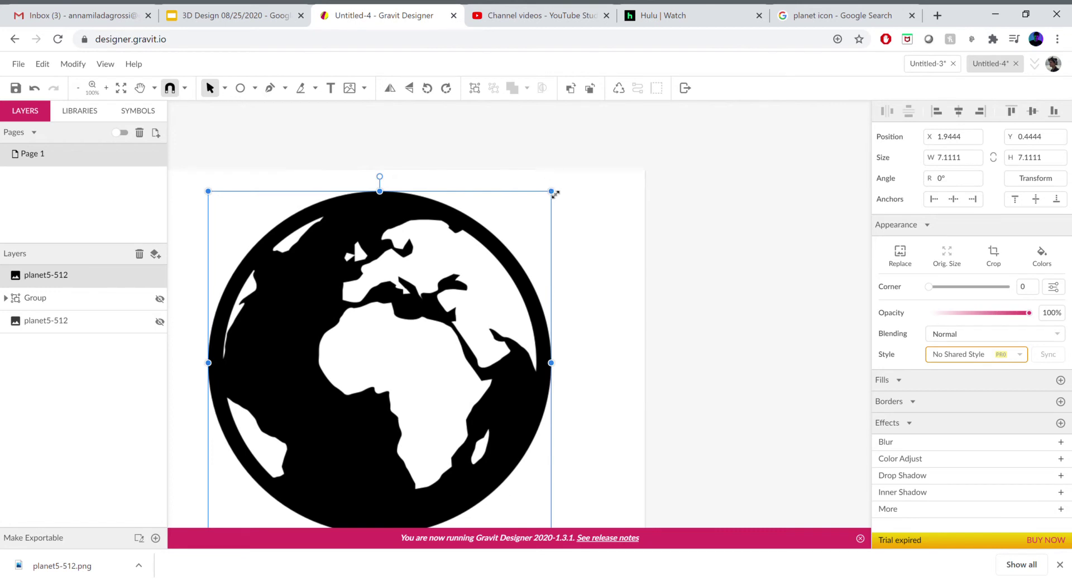
pyautogui.moveTo(551, 191); pyautogui.dragTo(431, 304)
pyautogui.moveTo(335, 386); pyautogui.dragTo(293, 343)
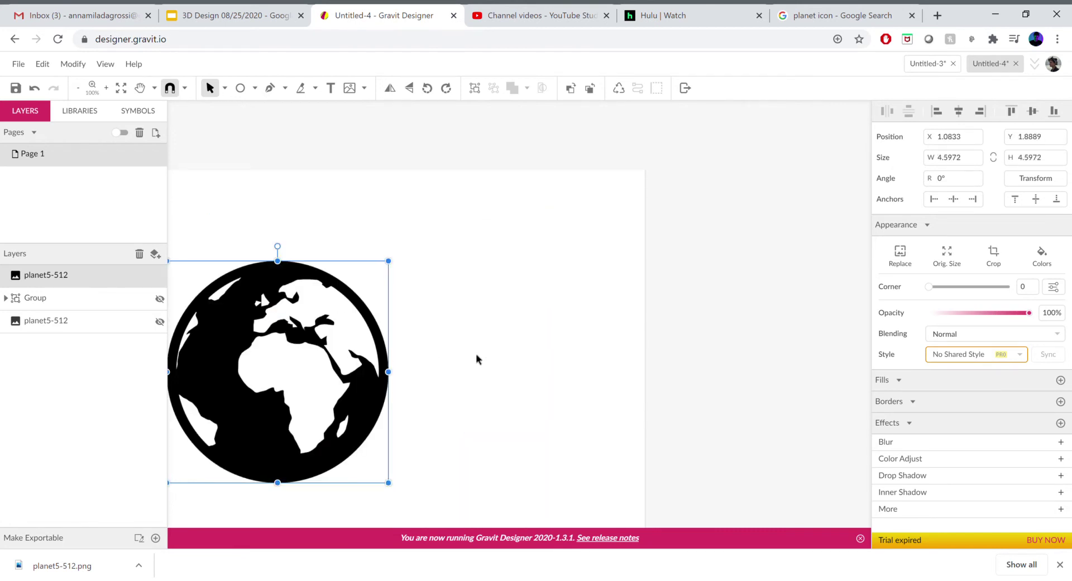
# - Pan the canvas with the Hand tool to bring the globe toward the centre
pyautogui.press('h')
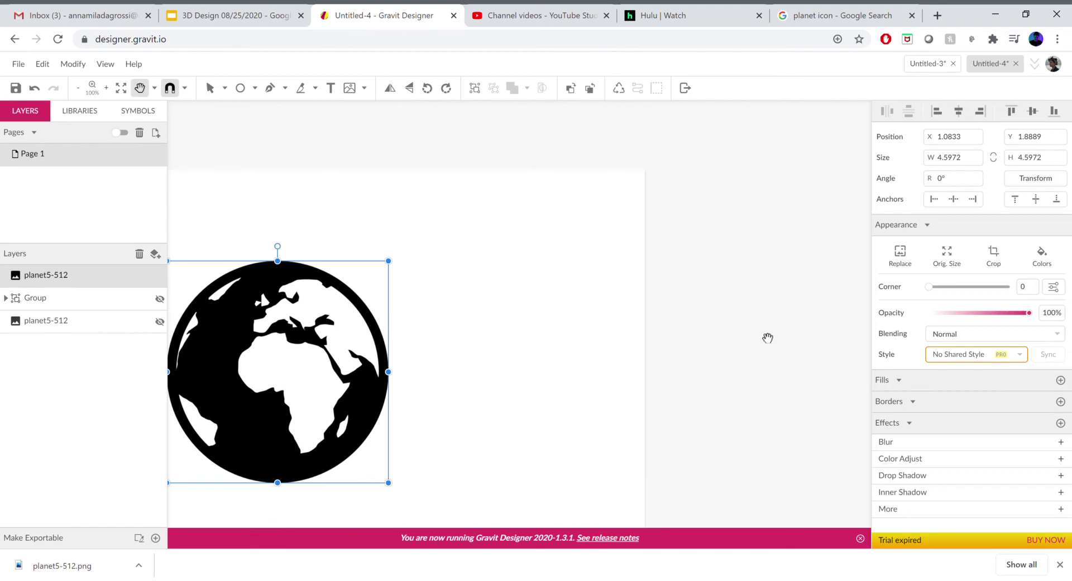
pyautogui.press('v')
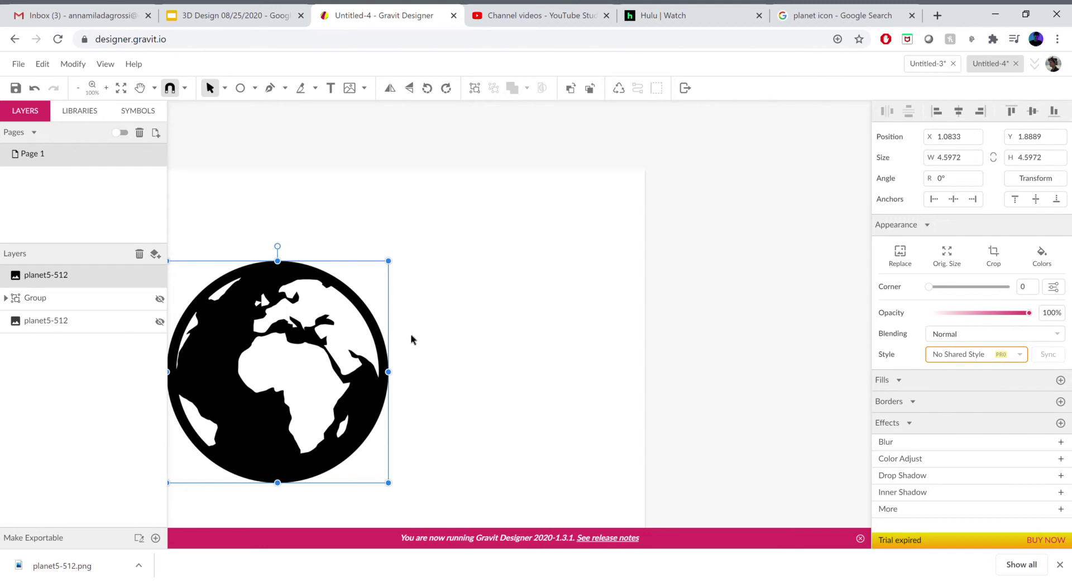
pyautogui.press('h')
pyautogui.press('v')
pyautogui.press('h')
pyautogui.moveTo(278, 173); pyautogui.dragTo(391, 136)
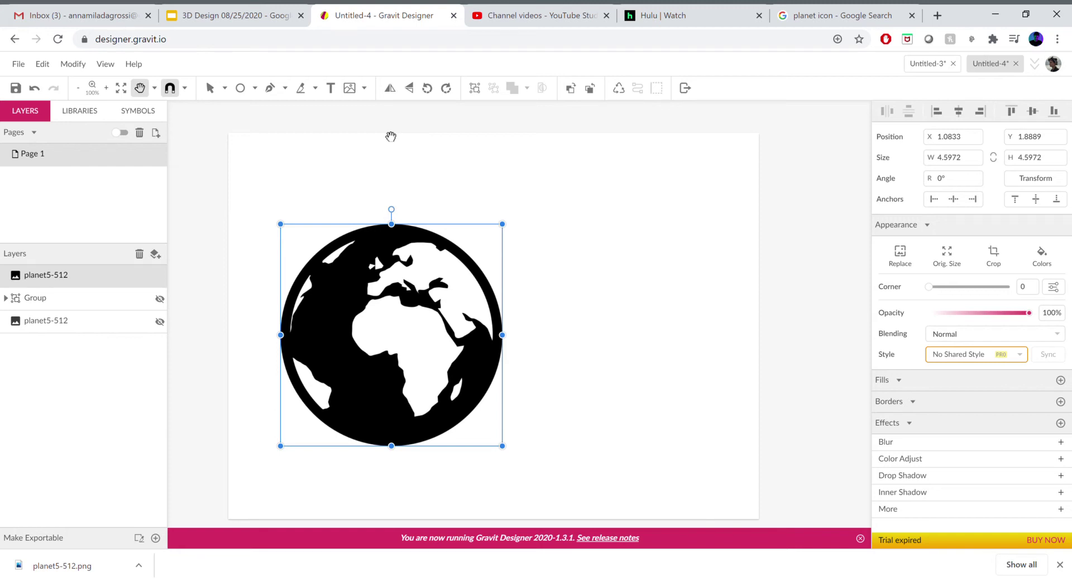
pyautogui.click(209, 90)
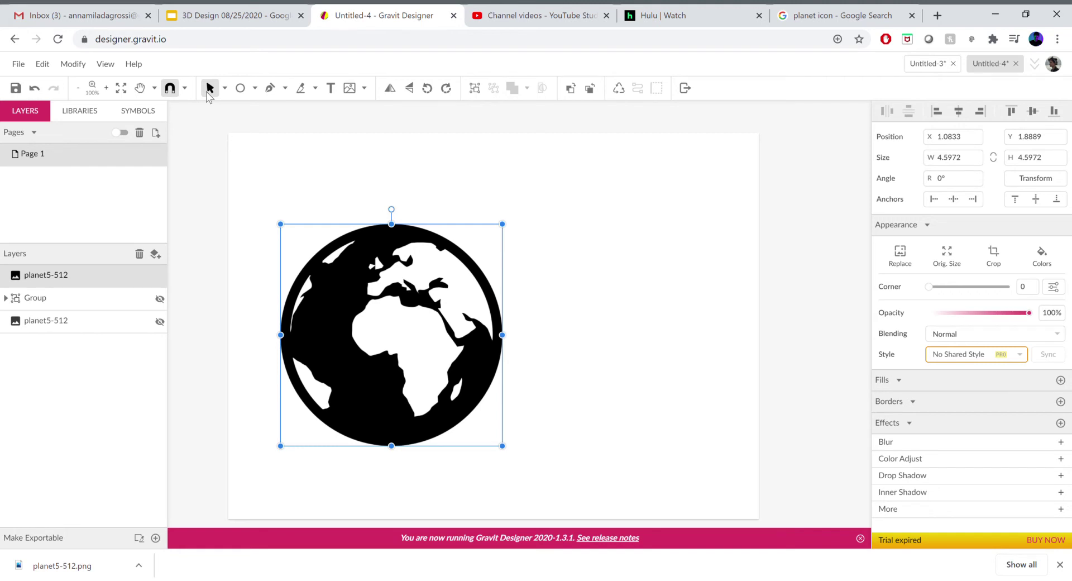
# - Move the globe image slightly up and left and reselect it
pyautogui.click(530, 339)
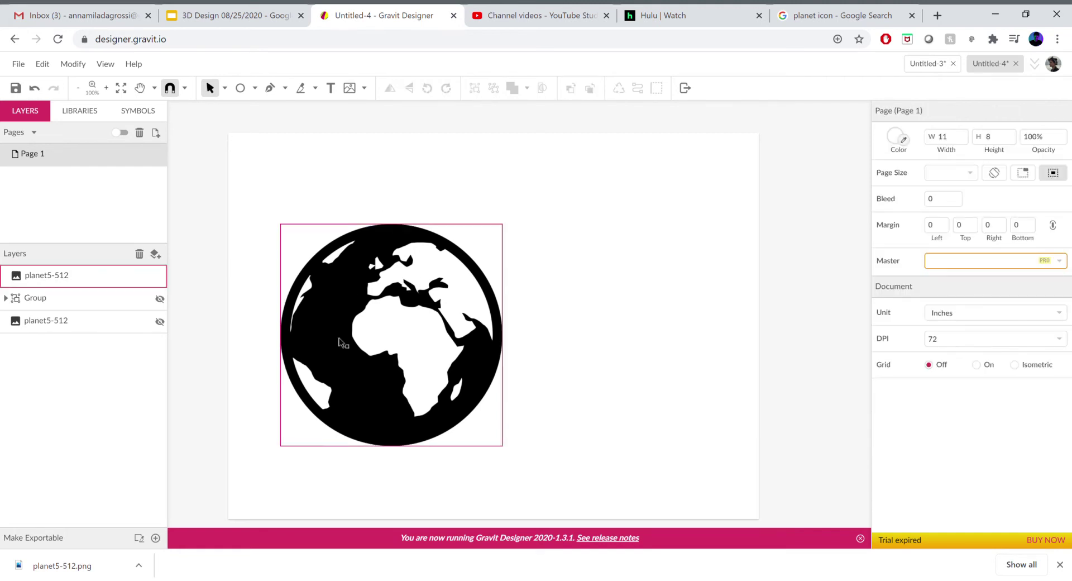
pyautogui.click(306, 328)
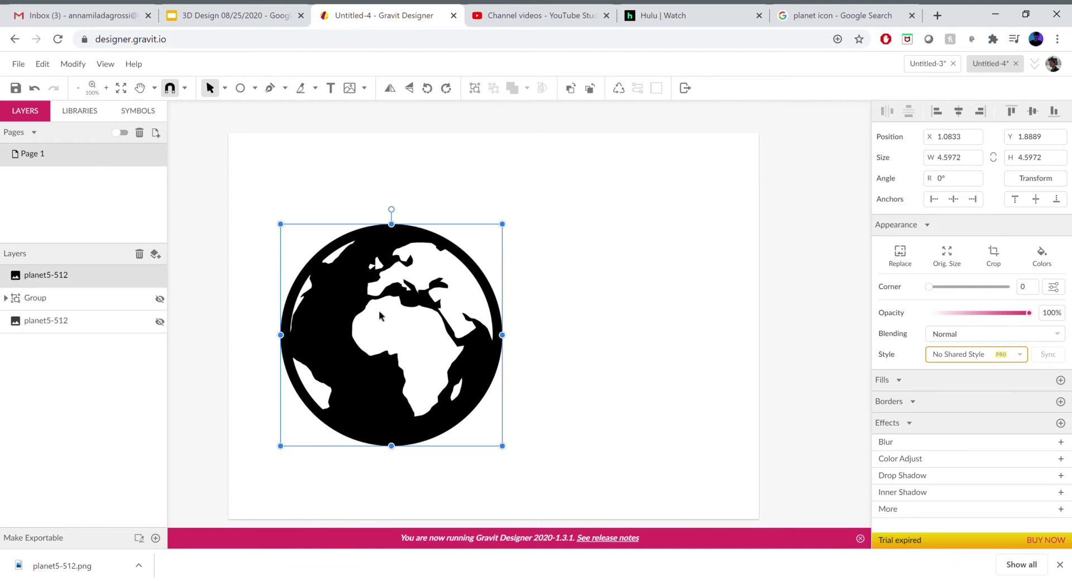
pyautogui.moveTo(344, 316); pyautogui.dragTo(320, 304)
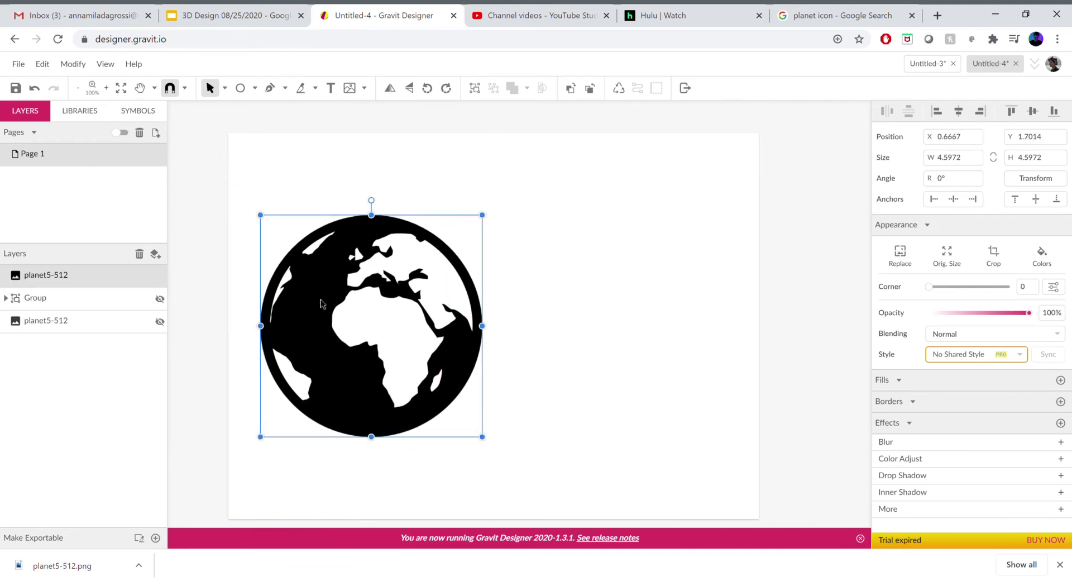
pyautogui.click(570, 275)
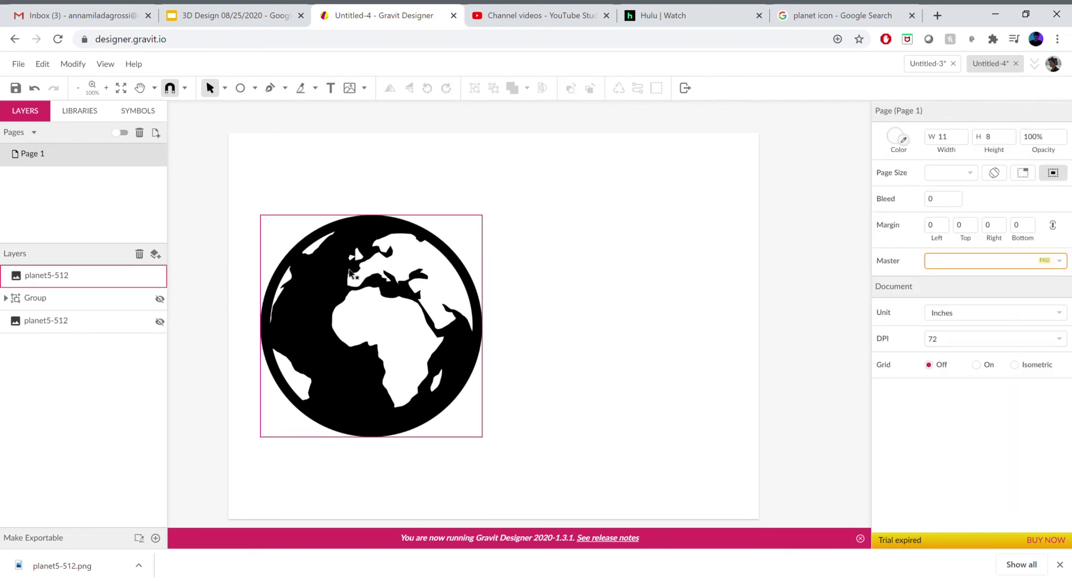
pyautogui.click(389, 283)
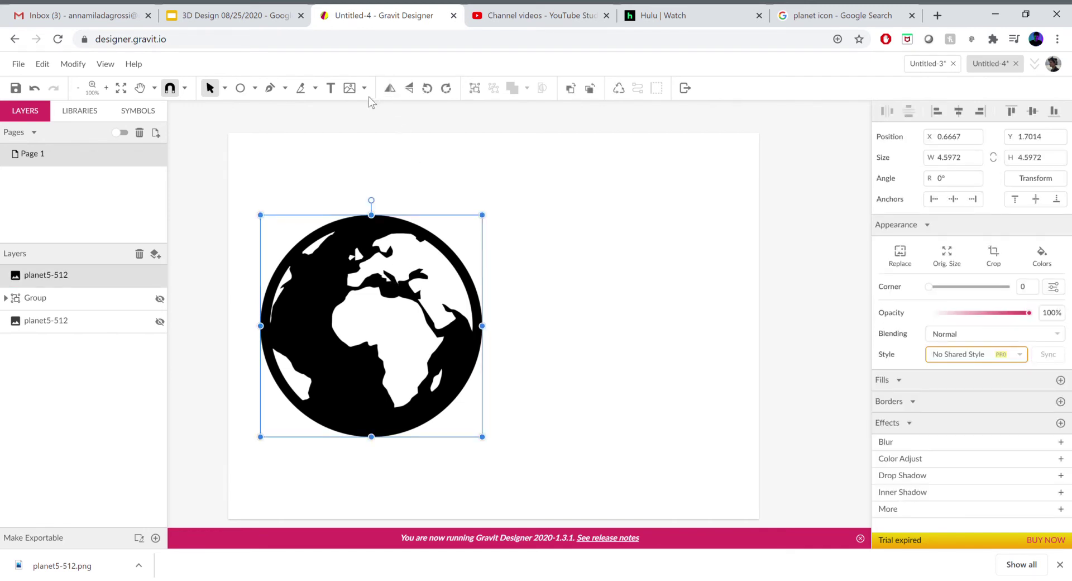
pyautogui.click(570, 334)
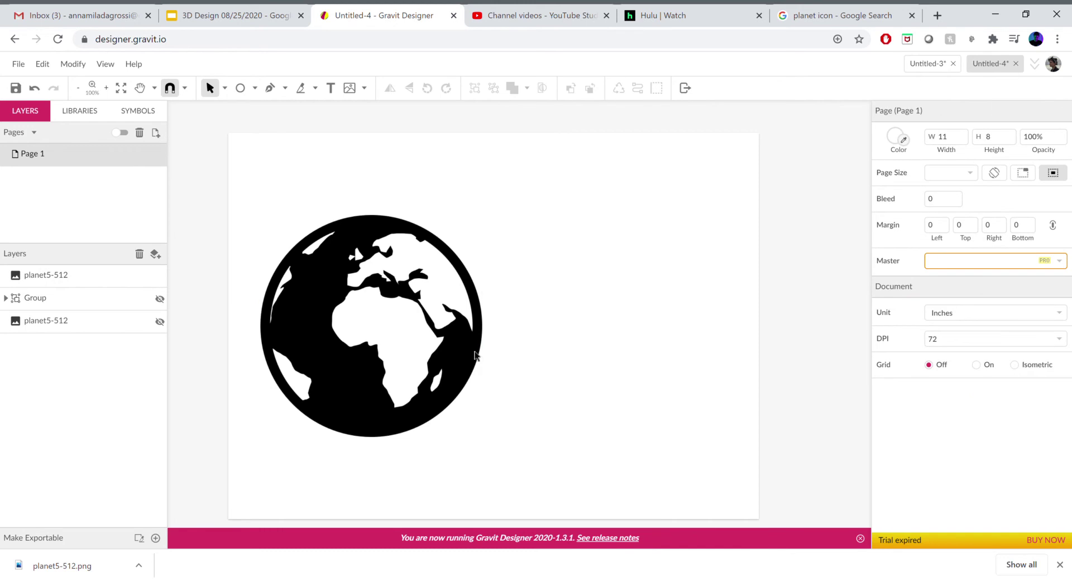
pyautogui.click(438, 369)
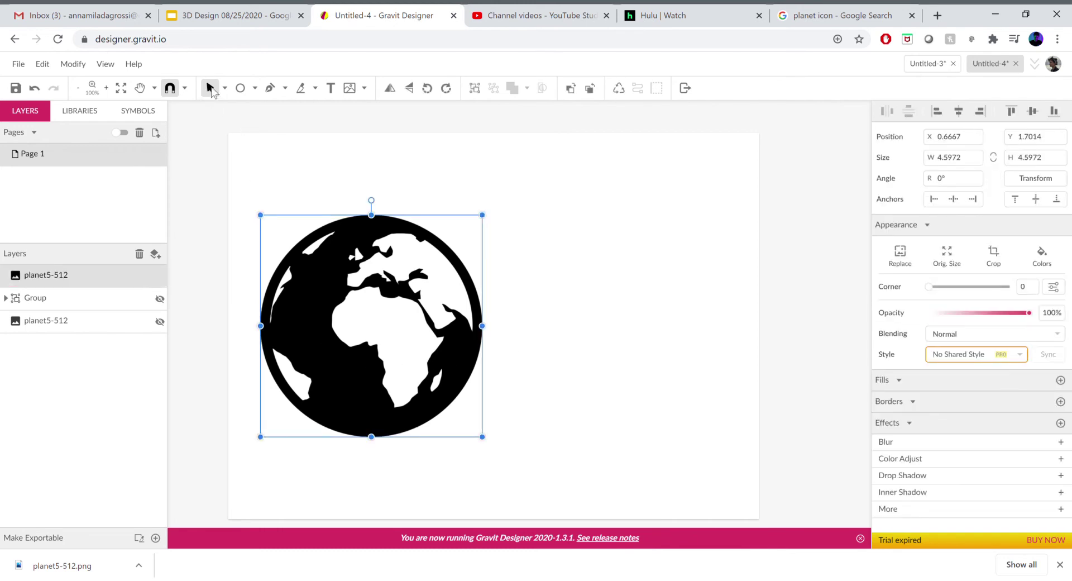
# - Vectorize the globe via Modify > Path > Vectorize Image and drag the result right
pyautogui.click(75, 68)
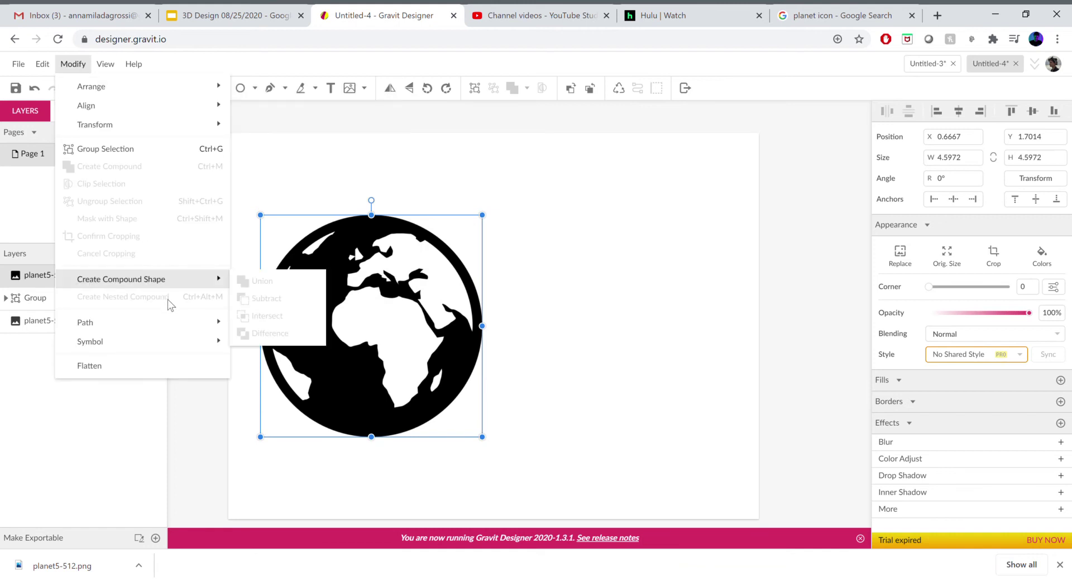
pyautogui.moveTo(167, 323)
pyautogui.moveTo(218, 342)
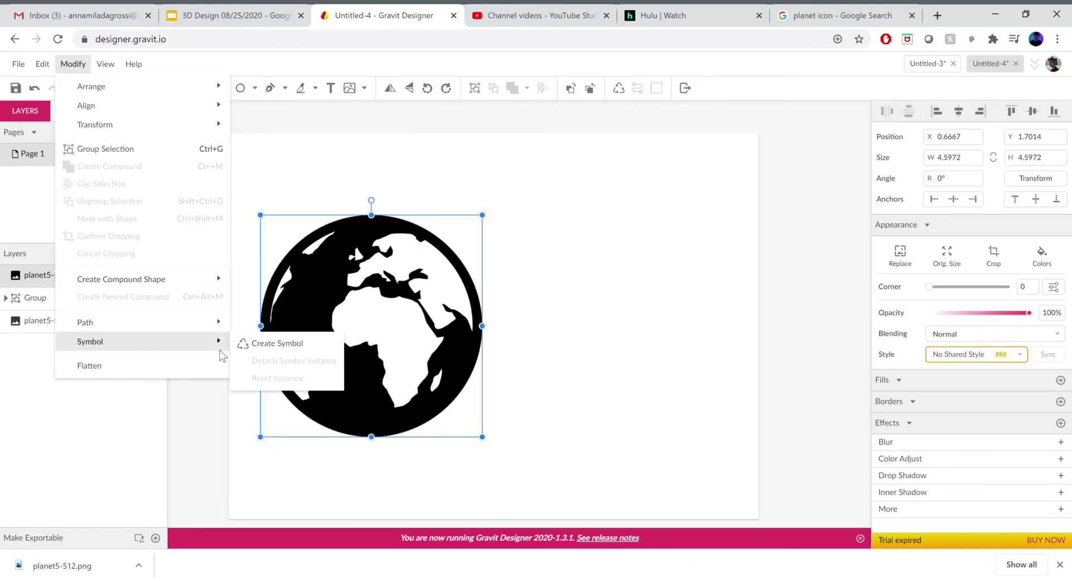
pyautogui.moveTo(216, 319)
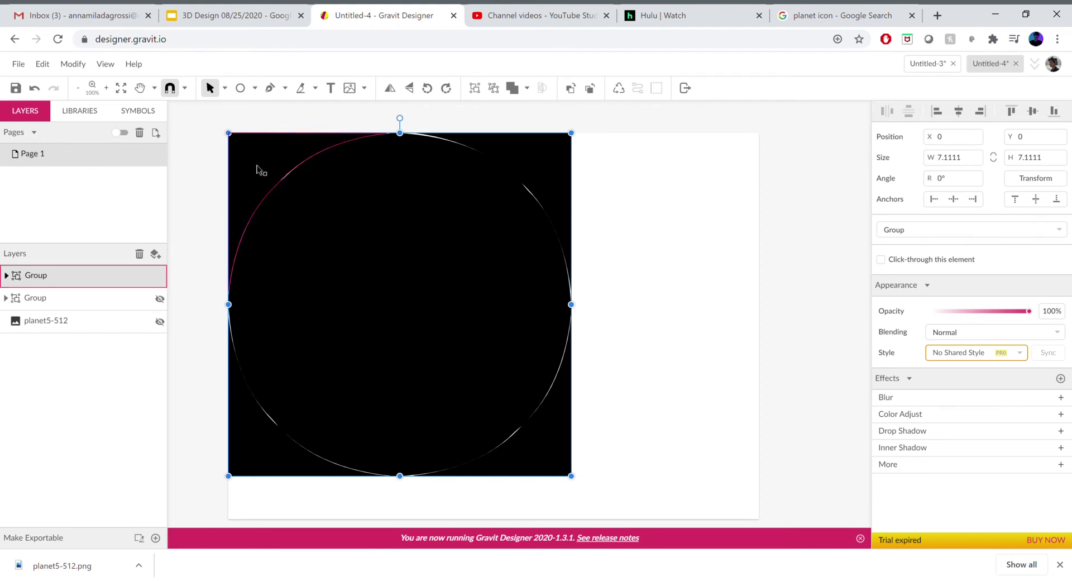
pyautogui.moveTo(271, 167); pyautogui.dragTo(437, 181)
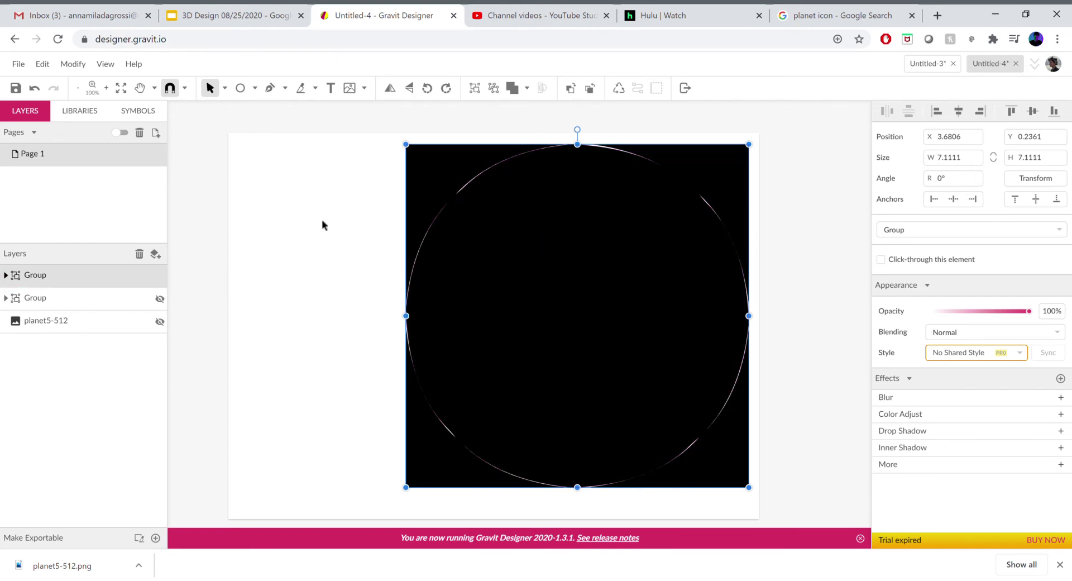
# - Deselect, then reselect the vectorized globe group on the right side of the page
pyautogui.click(381, 224)
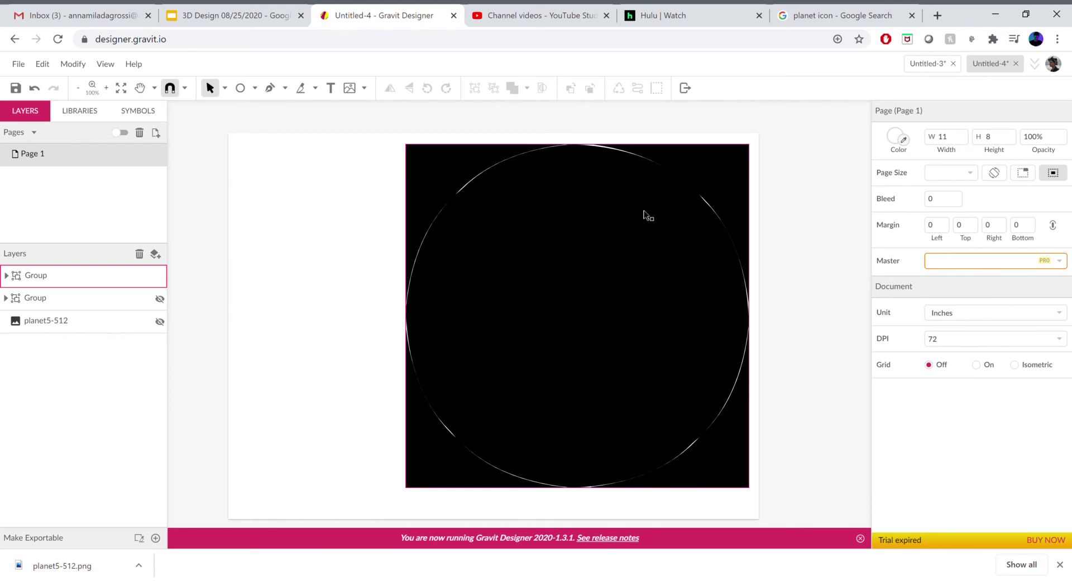
pyautogui.click(727, 278)
# - Fill the continent path inside the vectorized group with white #FFFFFF
pyautogui.doubleClick(673, 232)
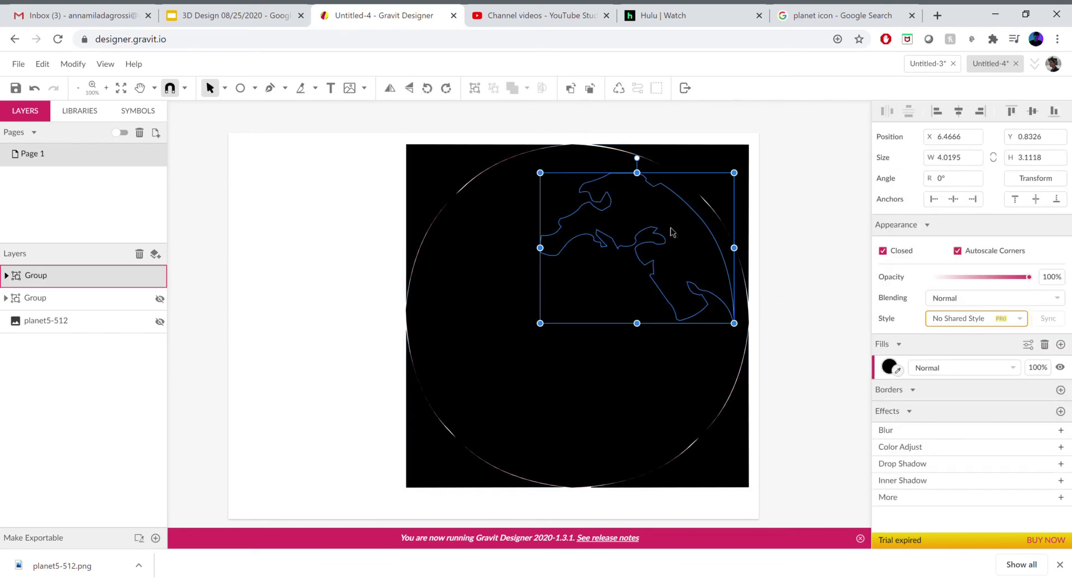
pyautogui.click(891, 366)
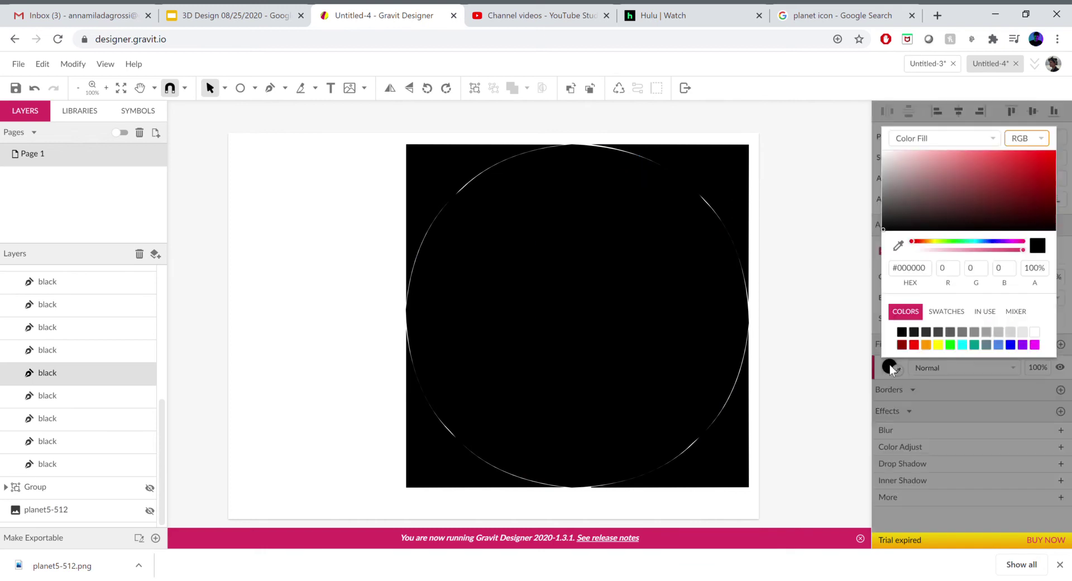
pyautogui.click(1035, 331)
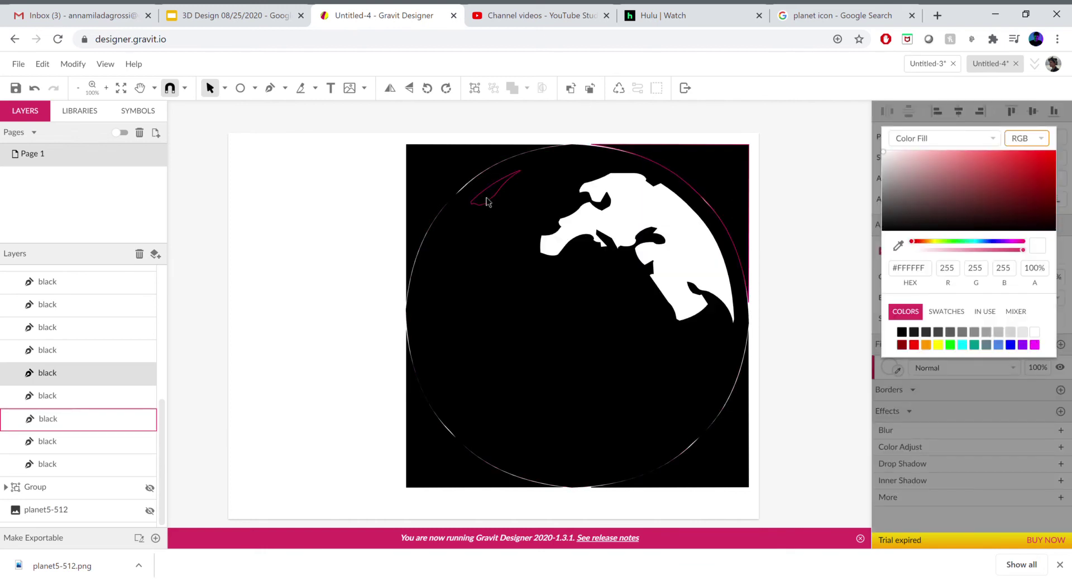
# - Fill the sliver and remaining land shapes white, then select the black top-left corner
pyautogui.click(484, 207)
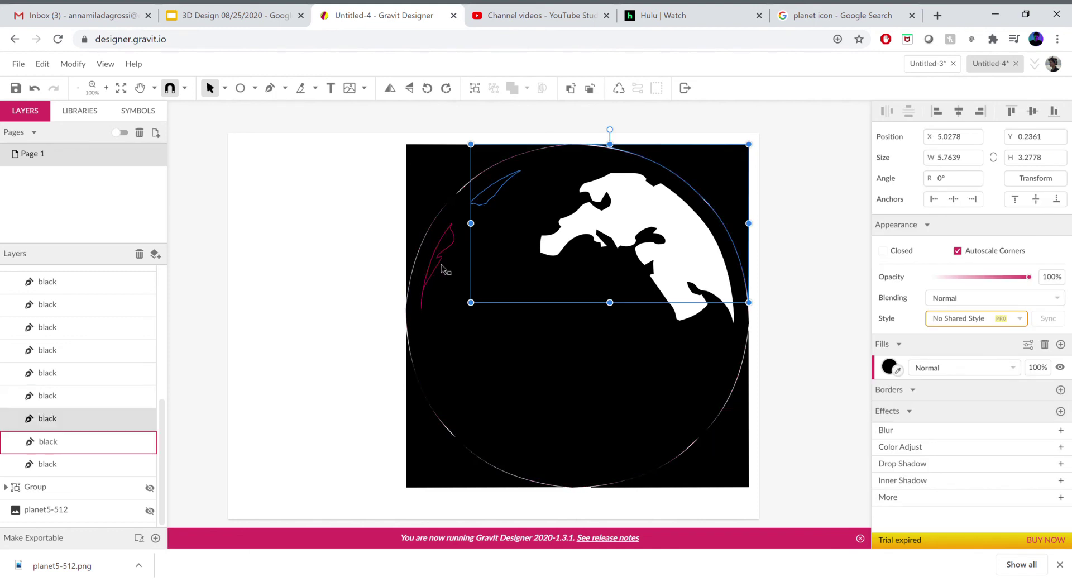
pyautogui.keyDown('shift'); pyautogui.click(451, 244); pyautogui.keyUp('shift')
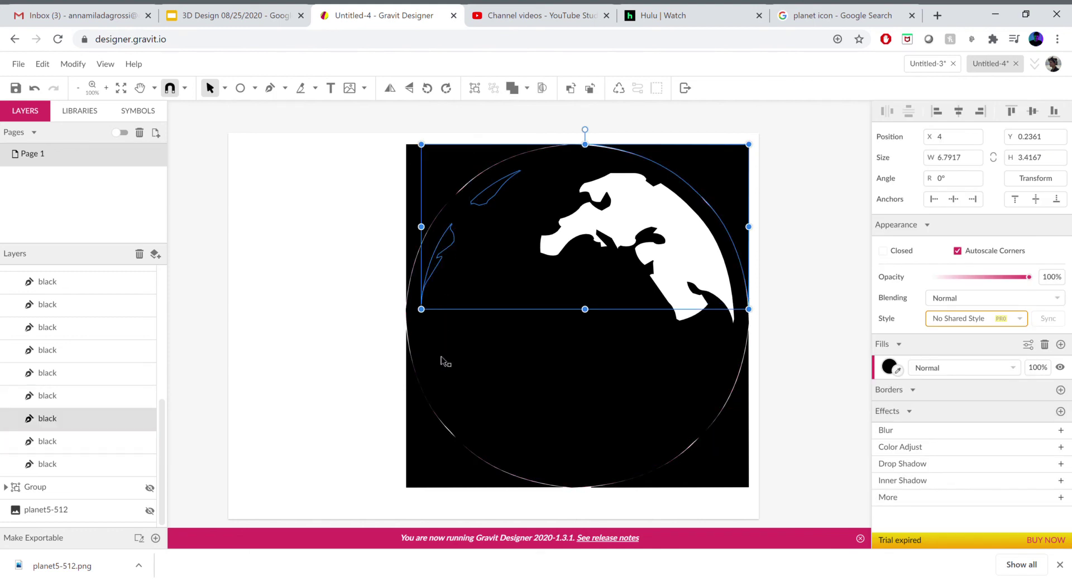
pyautogui.keyDown('shift'); pyautogui.click(463, 412); pyautogui.keyUp('shift')
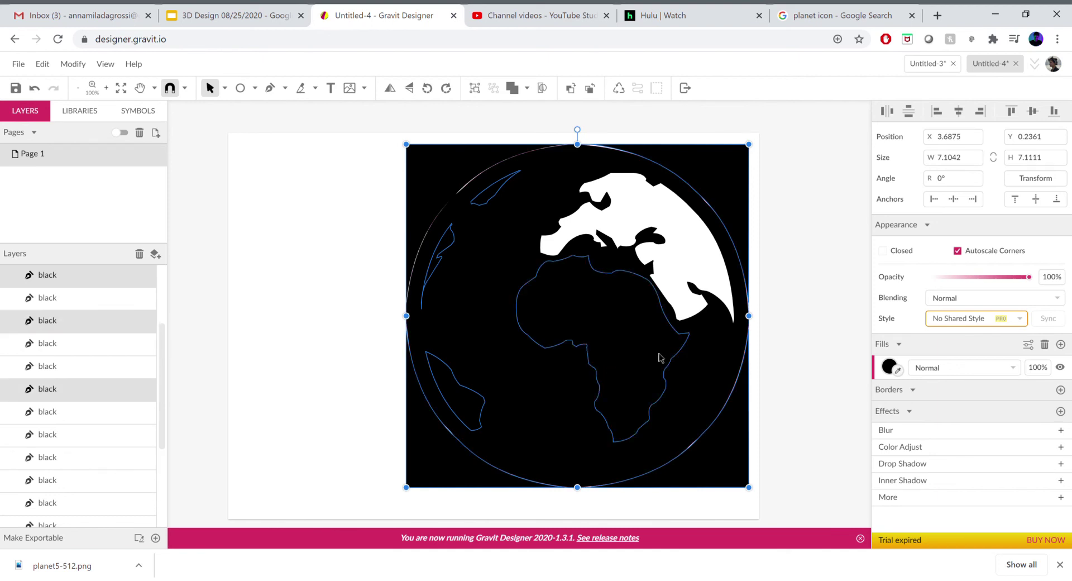
pyautogui.click(889, 366)
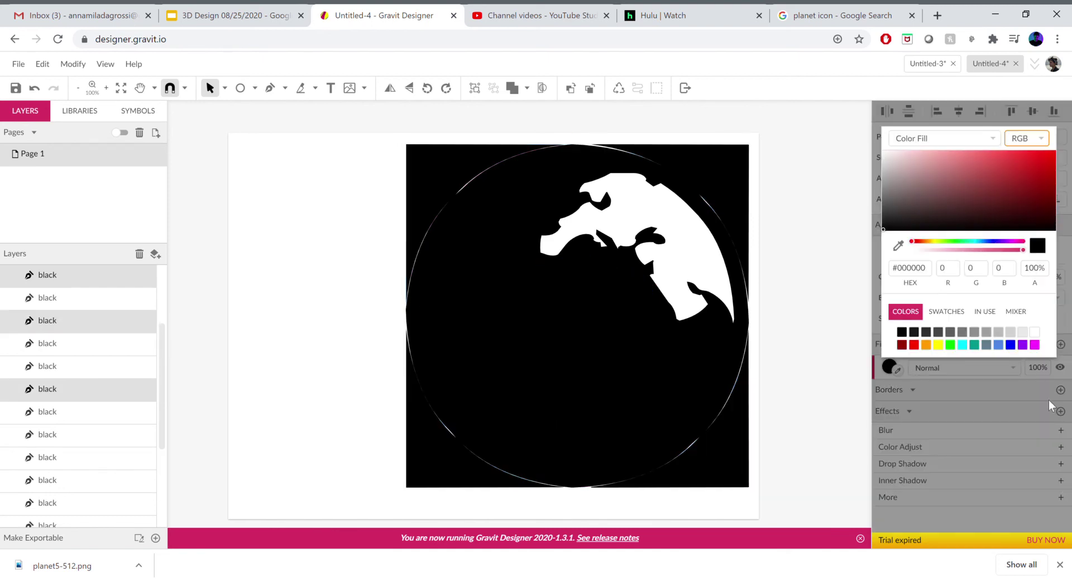
pyautogui.click(1033, 331)
pyautogui.click(739, 196)
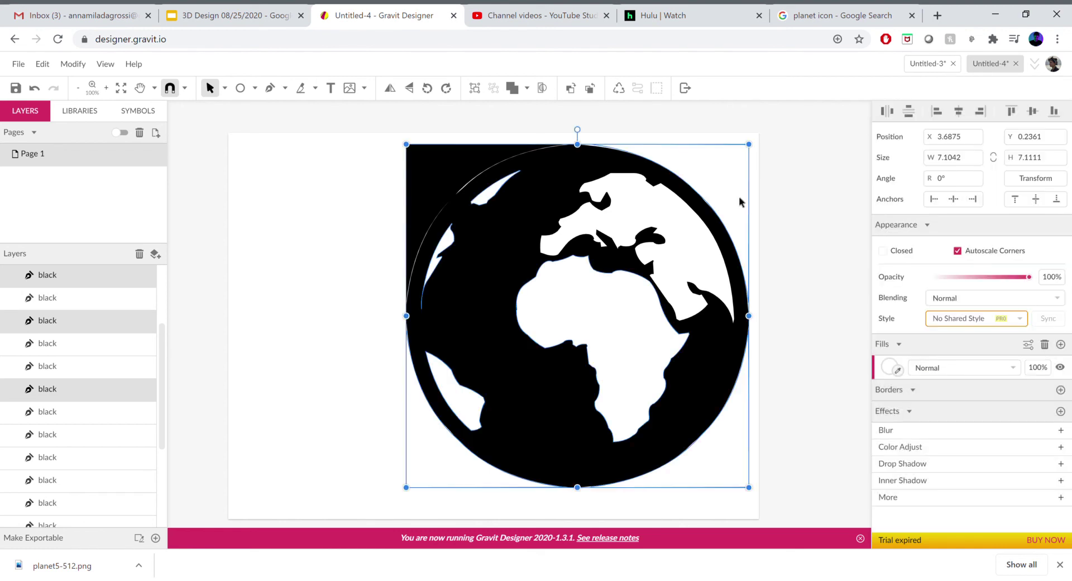
pyautogui.click(423, 174)
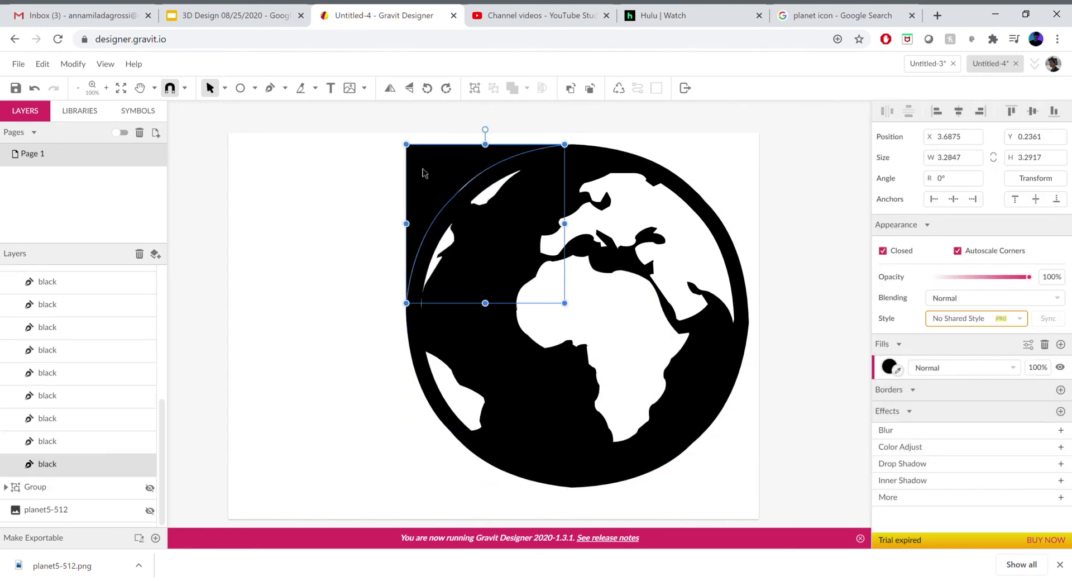
# - Delete the black corner, scale the globe group to 4.3194 inches, and unhide planet5-512
pyautogui.press('Delete')
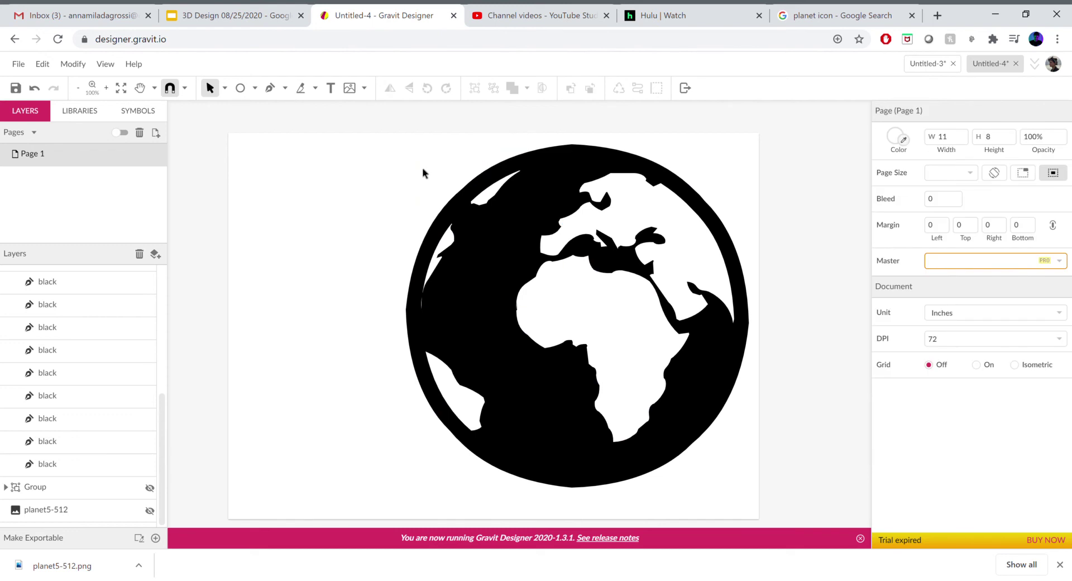
pyautogui.scroll(5, 67, 358)
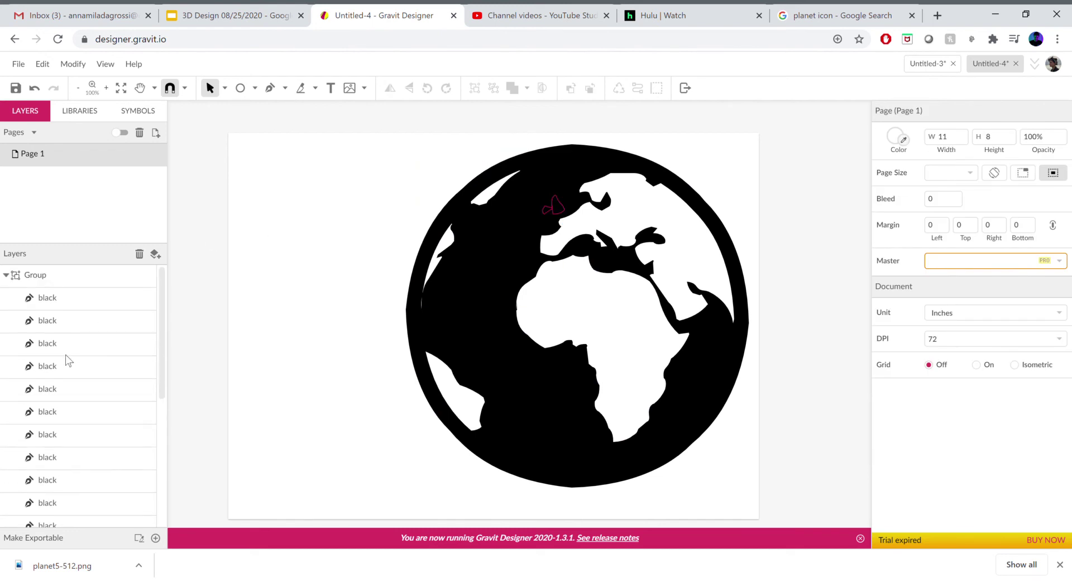
pyautogui.click(5, 275)
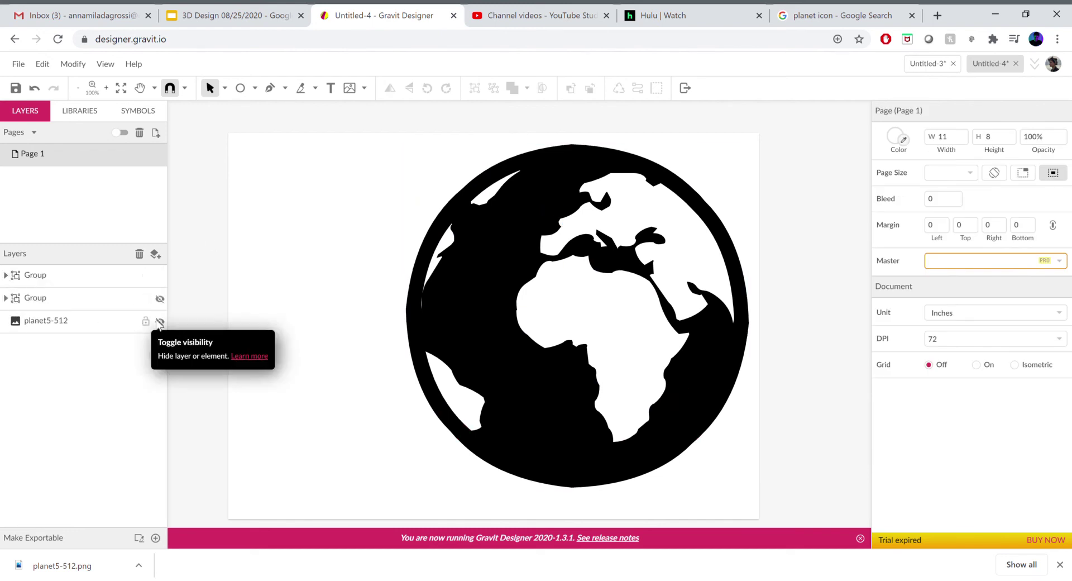
pyautogui.click(509, 246)
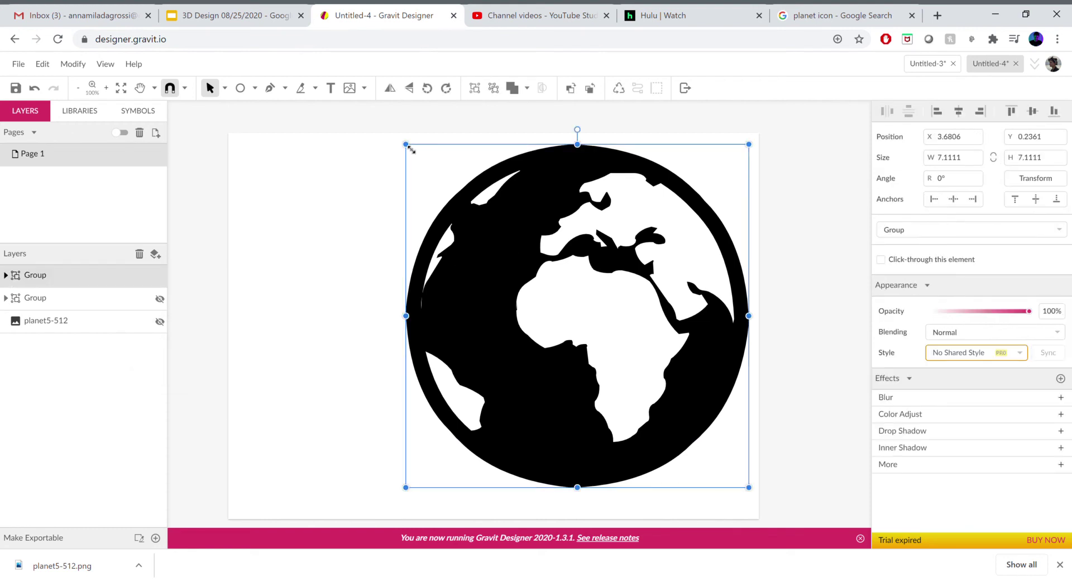
pyautogui.moveTo(407, 145); pyautogui.dragTo(573, 277)
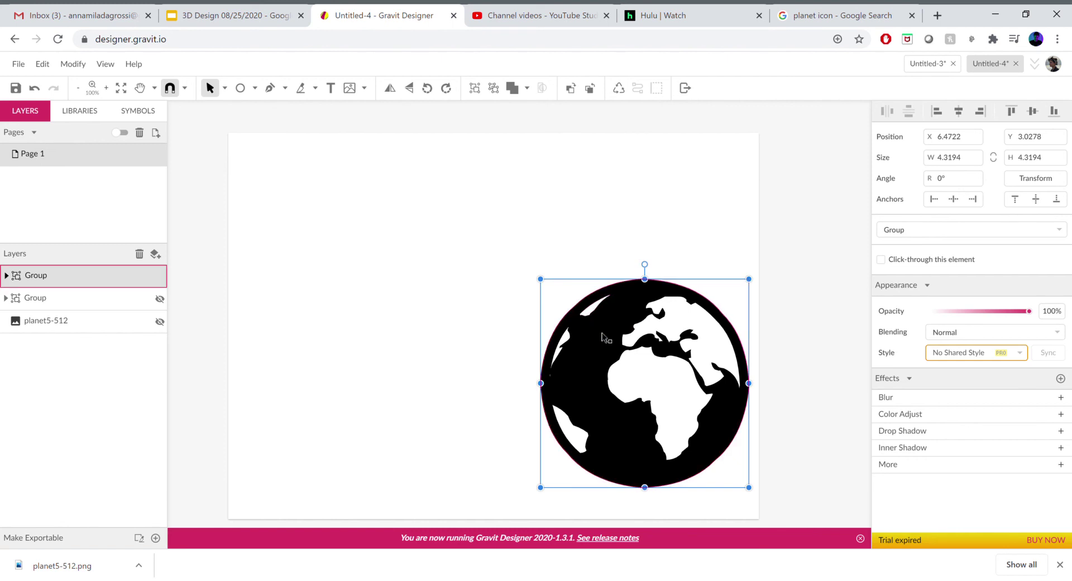
pyautogui.moveTo(602, 340); pyautogui.dragTo(560, 282)
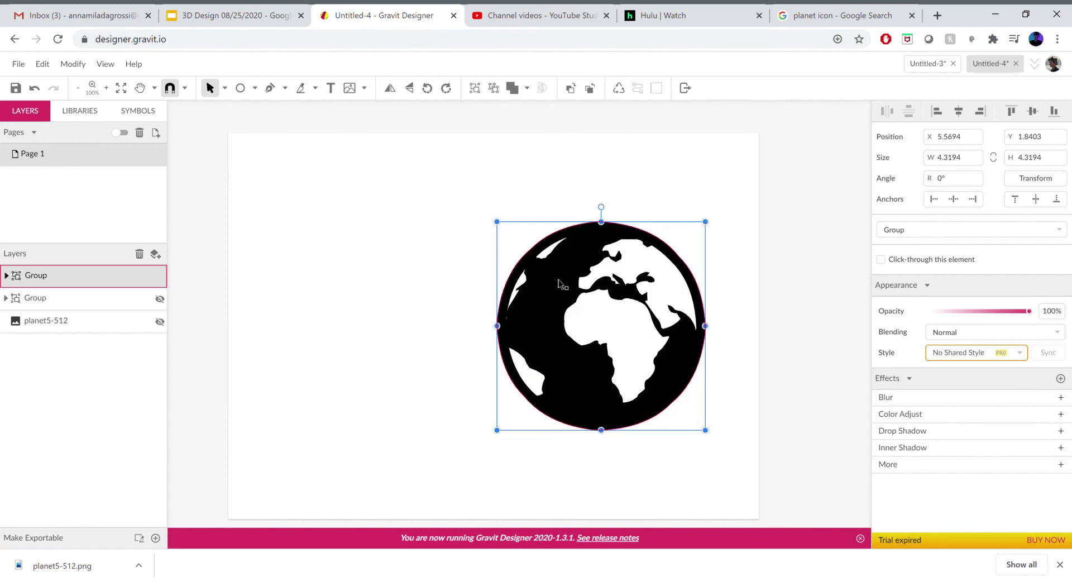
pyautogui.click(160, 322)
pyautogui.click(782, 371)
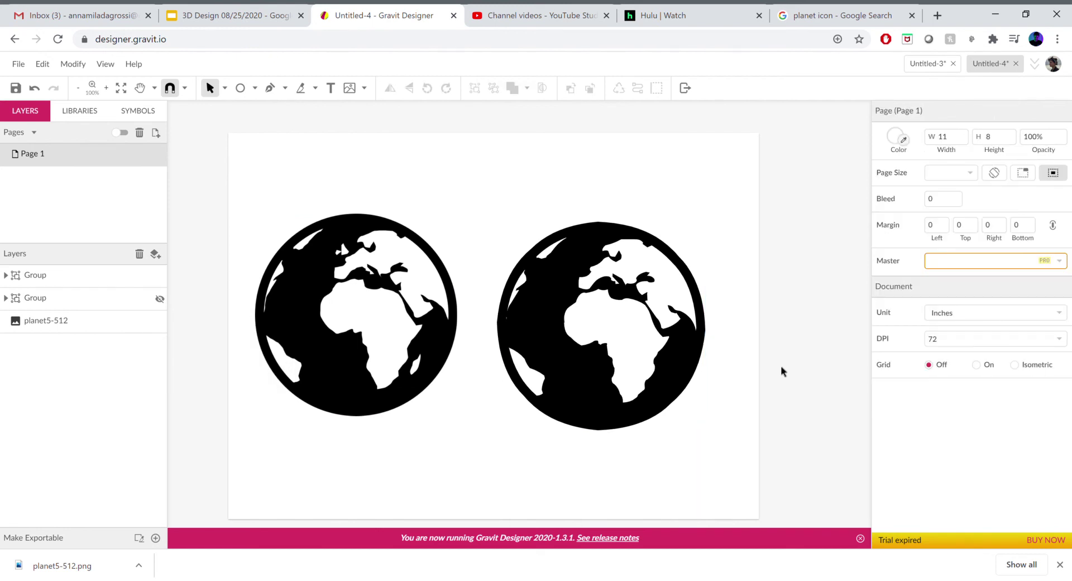
pyautogui.click(670, 423)
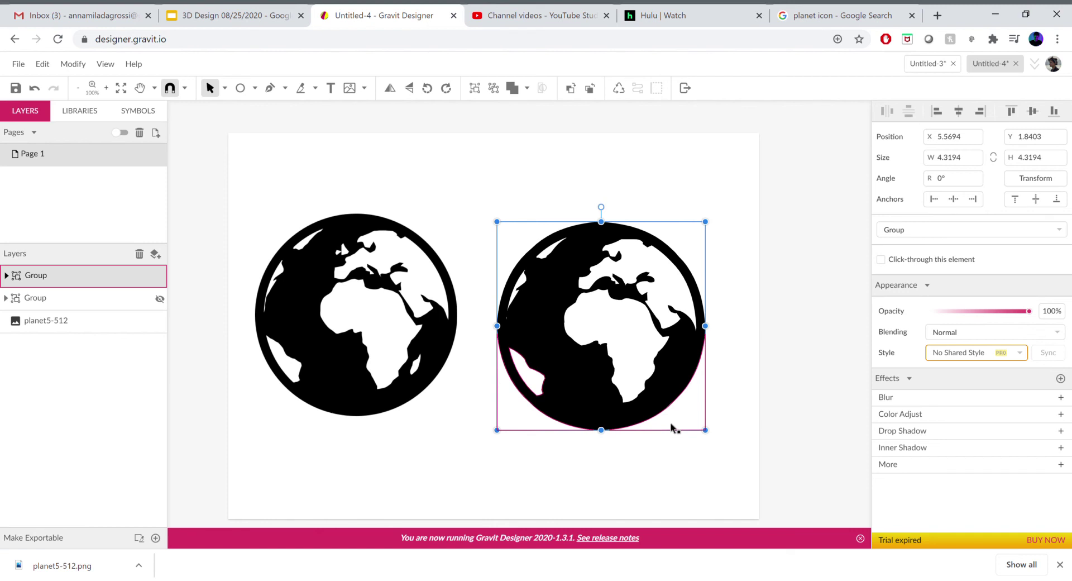
pyautogui.doubleClick(681, 423)
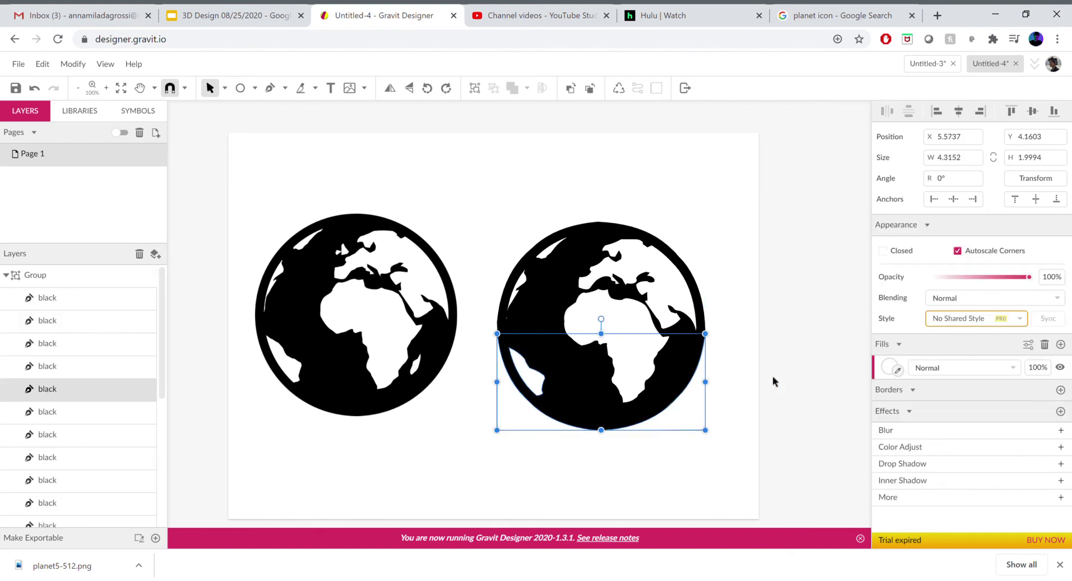
pyautogui.click(730, 342)
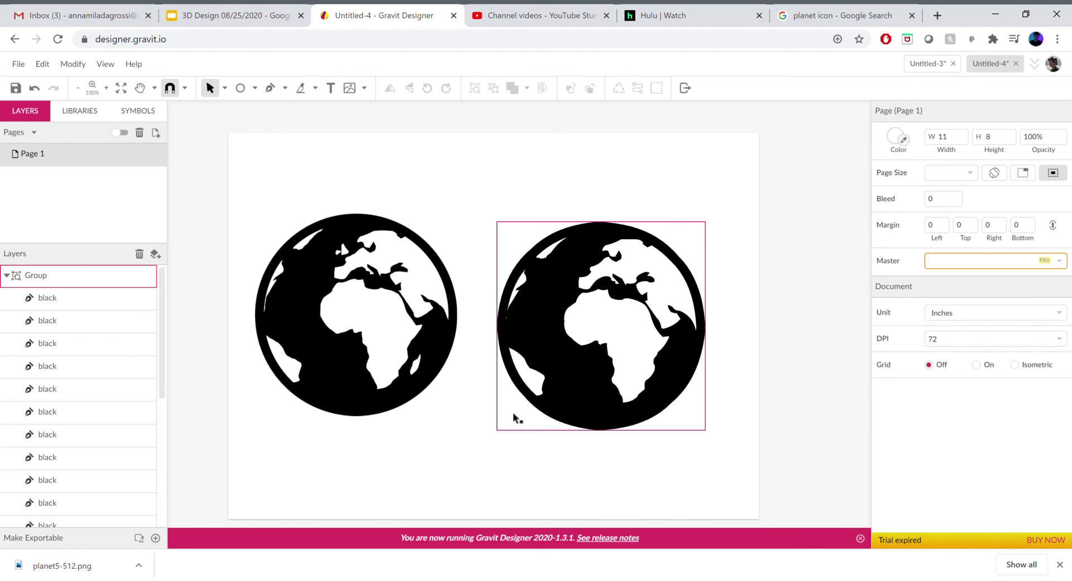
pyautogui.doubleClick(699, 241)
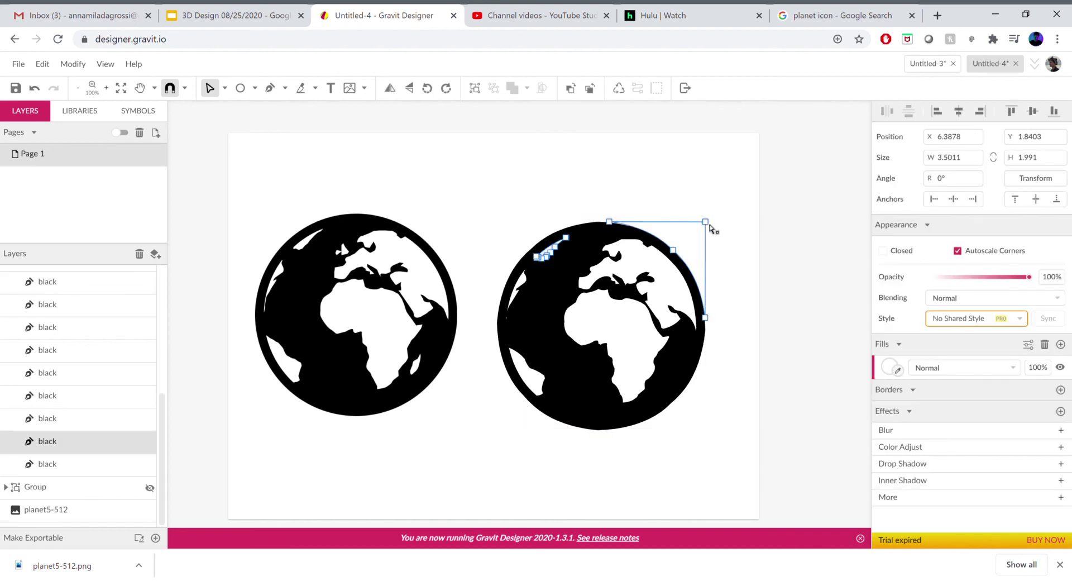
pyautogui.click(706, 223)
pyautogui.press('Delete')
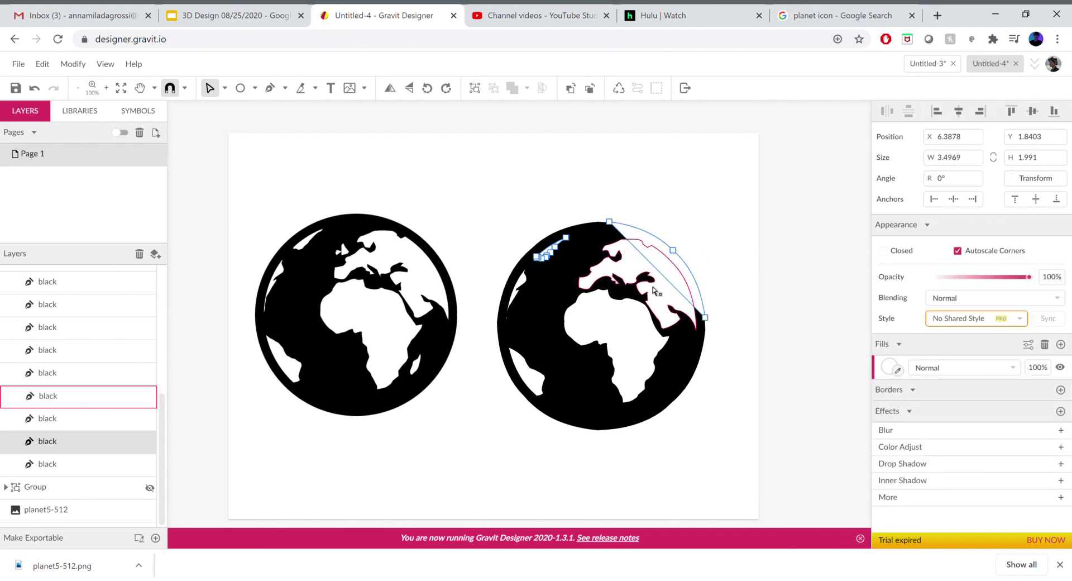
pyautogui.hotkey('ctrl', 'z')
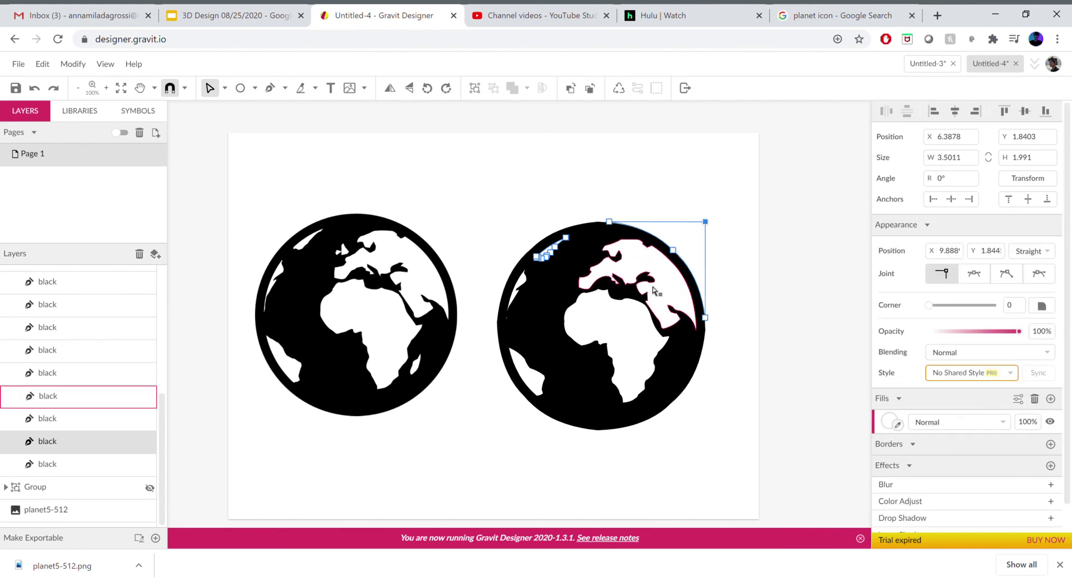
pyautogui.click(689, 432)
pyautogui.press('Escape')
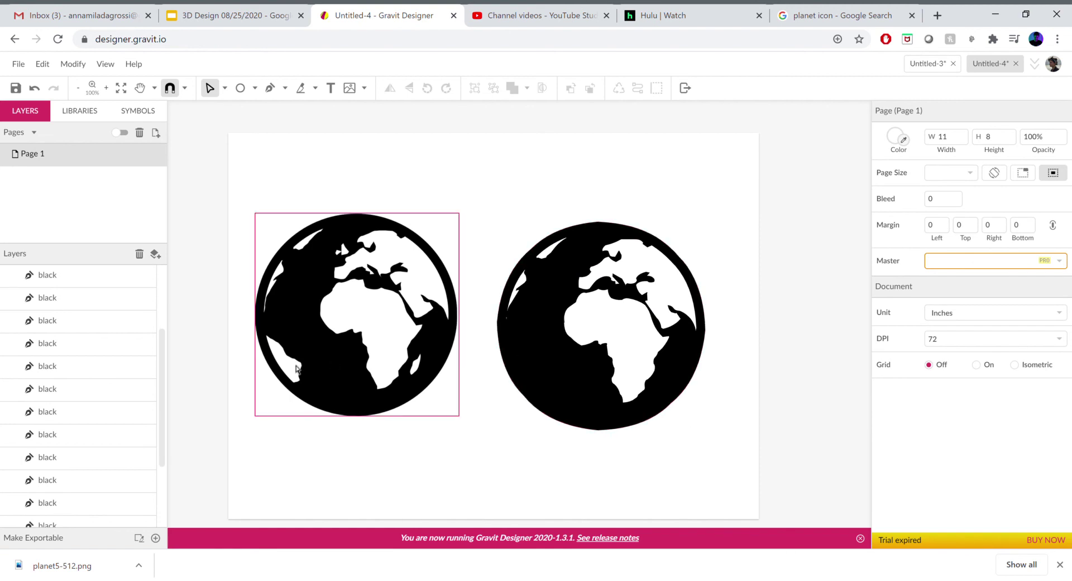
pyautogui.click(508, 415)
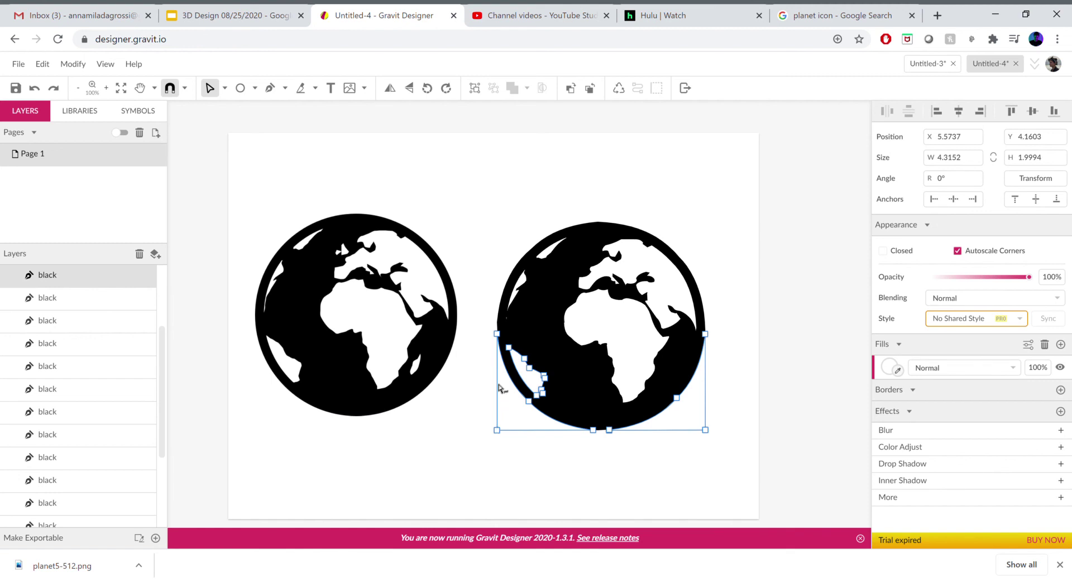
pyautogui.click(498, 335)
pyautogui.press('Delete')
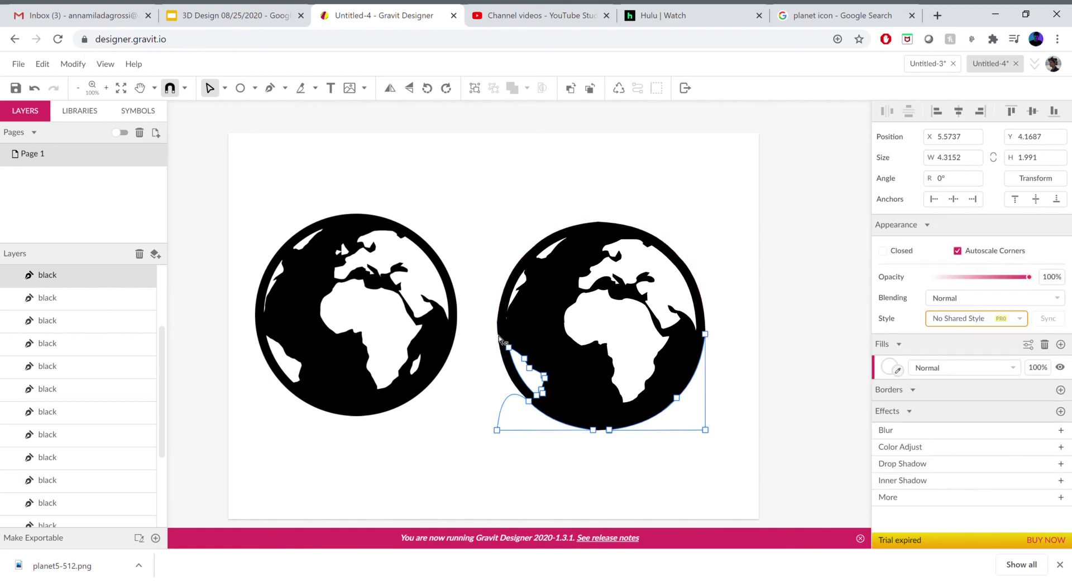
pyautogui.click(497, 430)
pyautogui.press('Delete')
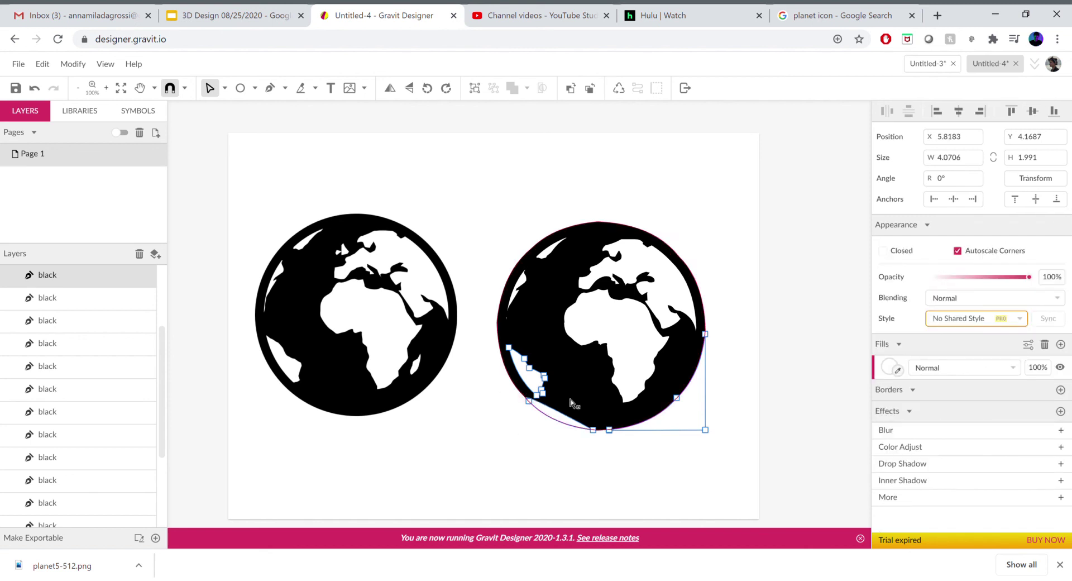
pyautogui.hotkey('ctrl', 'z')
pyautogui.hotkey('ctrl', 'z')
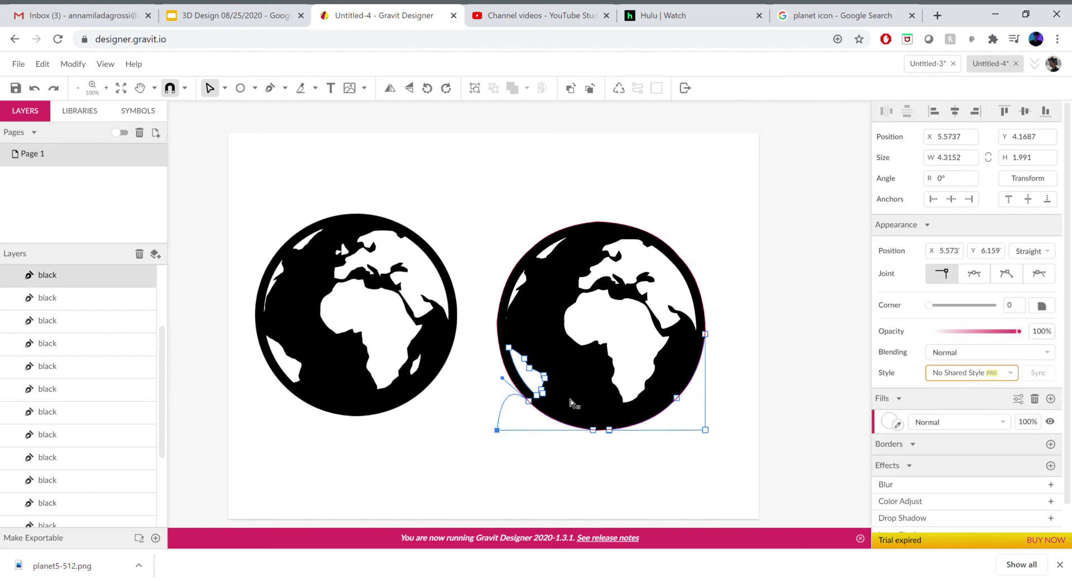
pyautogui.hotkey('ctrl', 'z')
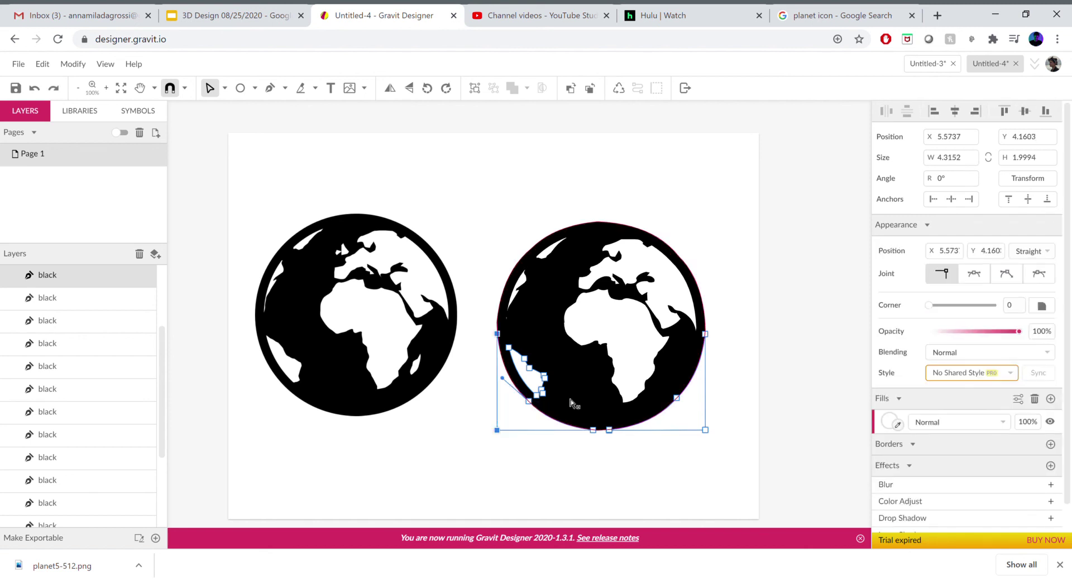
pyautogui.click(225, 88)
pyautogui.click(235, 109)
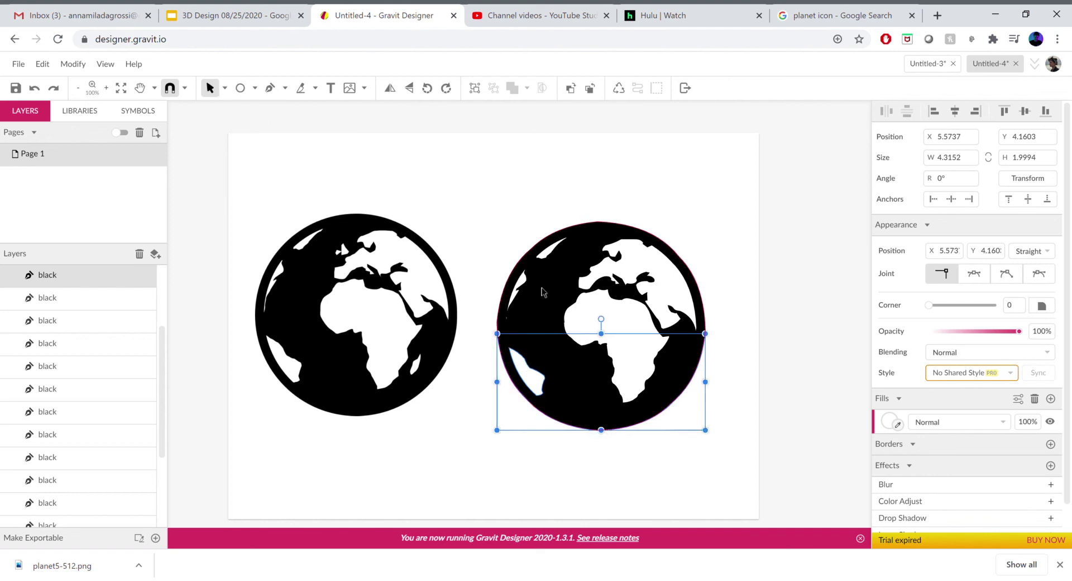
pyautogui.click(564, 287)
pyautogui.moveTo(564, 287); pyautogui.dragTo(562, 266)
pyautogui.hotkey('ctrl', 'z')
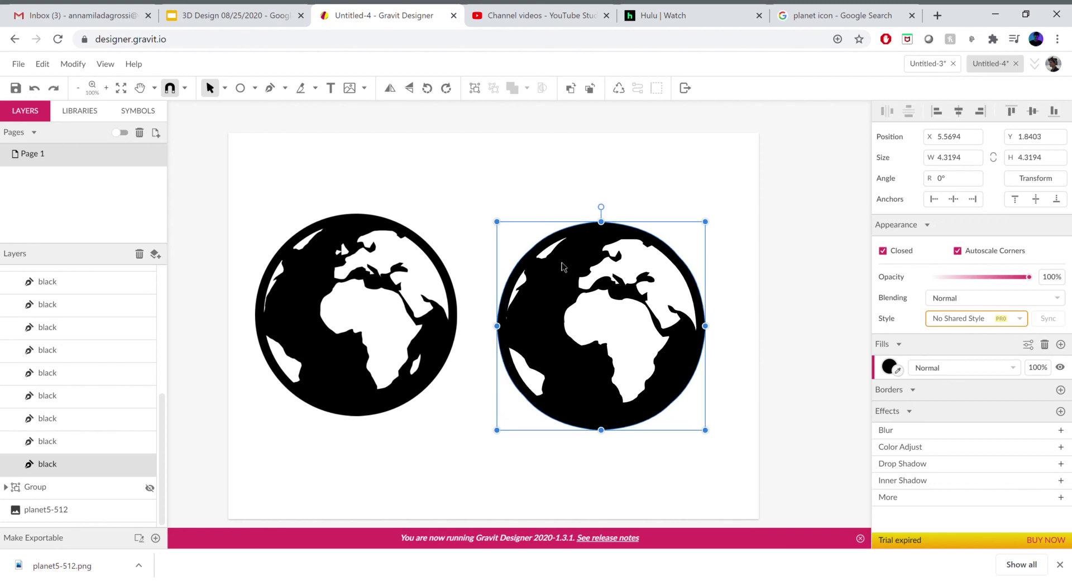
pyautogui.click(717, 274)
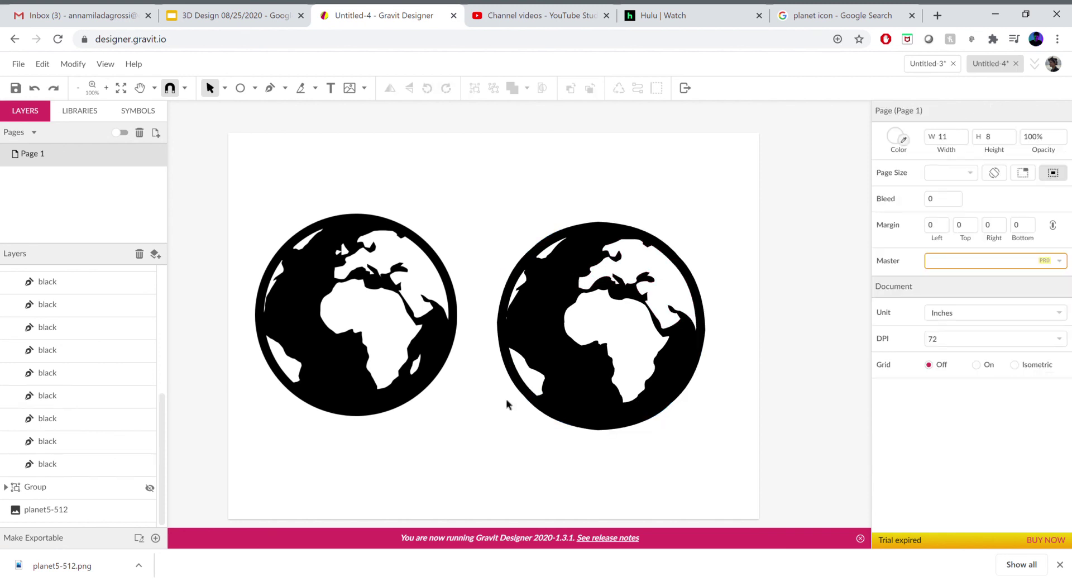
# - Marquee-select the vectorized globe, nudge it up-left beside planet5-512, and recheck both positions
pyautogui.moveTo(743, 183); pyautogui.dragTo(464, 442)
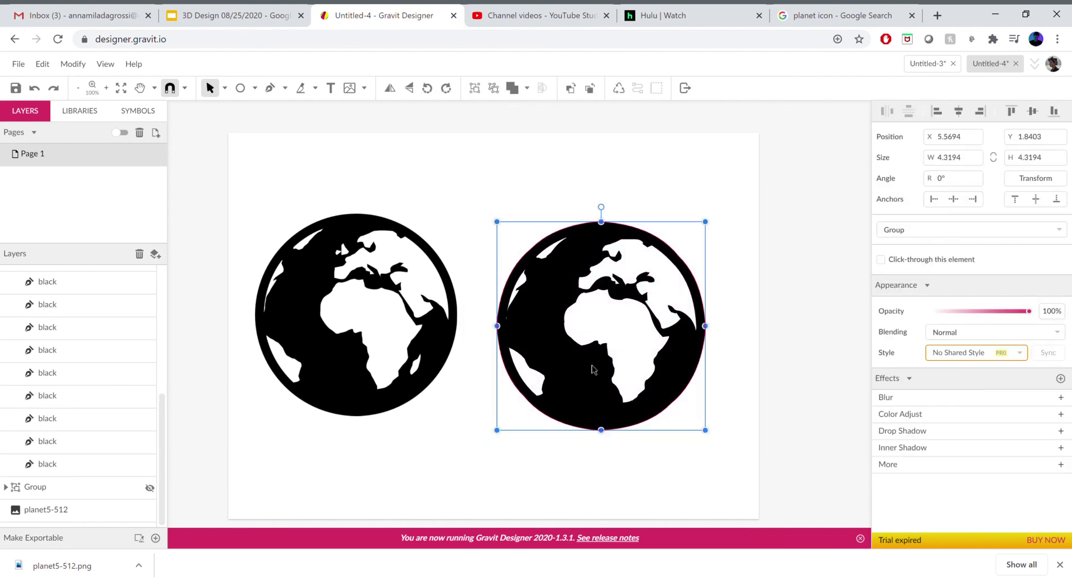
pyautogui.moveTo(591, 371); pyautogui.dragTo(584, 367)
pyautogui.click(752, 363)
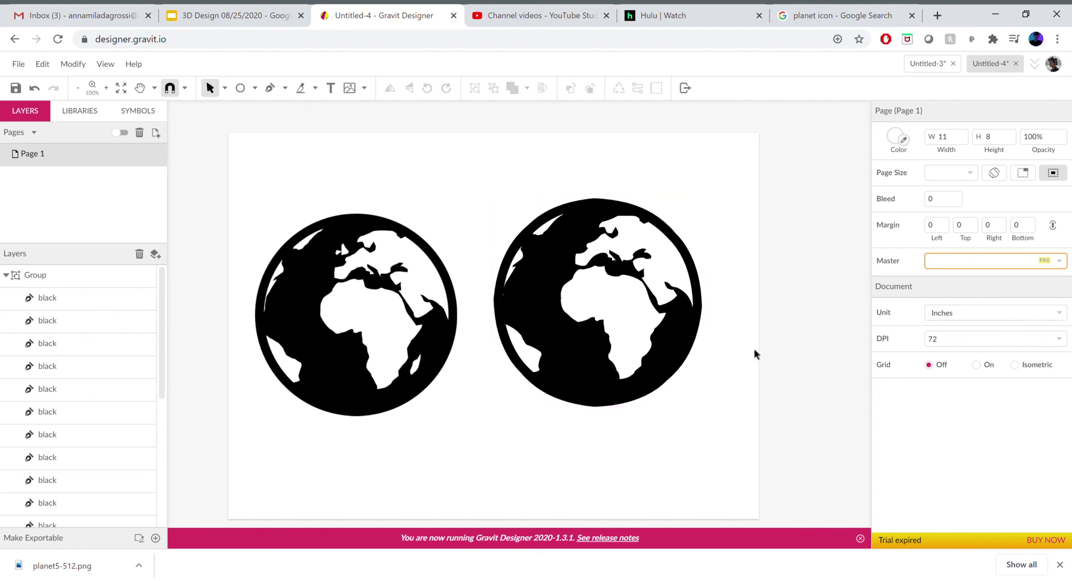
pyautogui.click(672, 361)
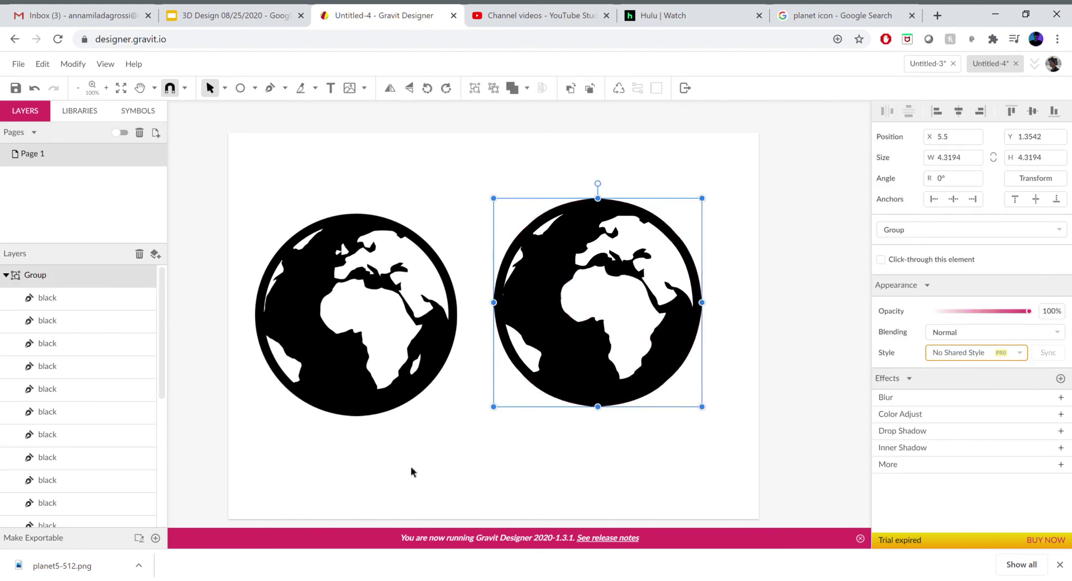
pyautogui.click(342, 355)
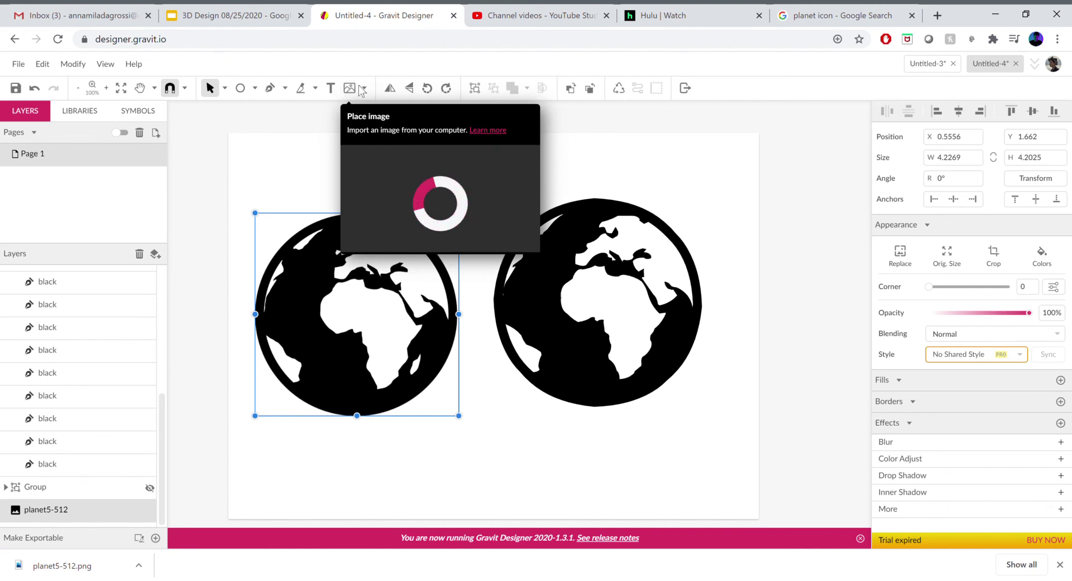
pyautogui.click(83, 68)
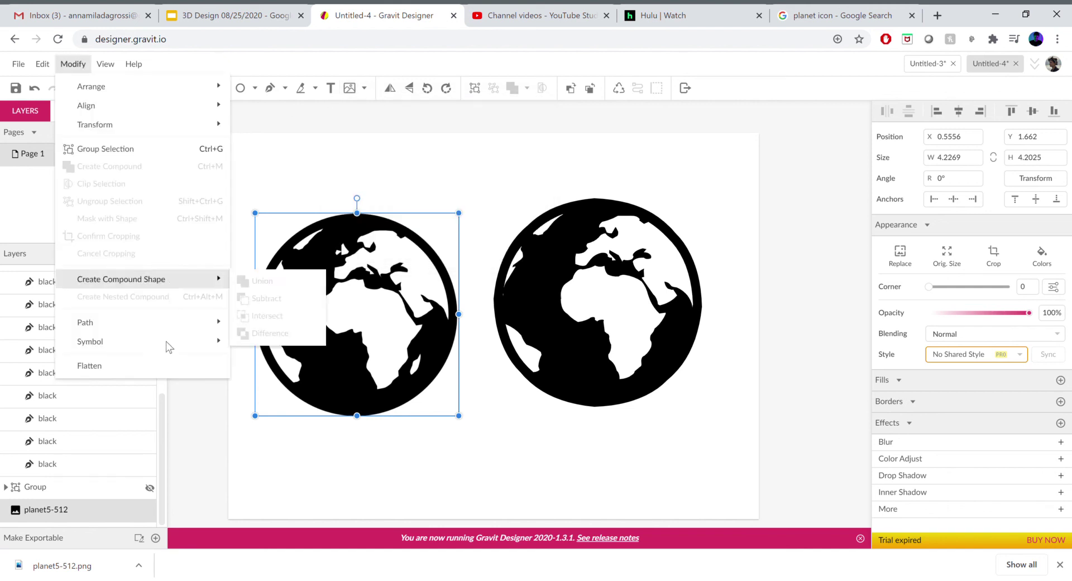
pyautogui.moveTo(161, 326)
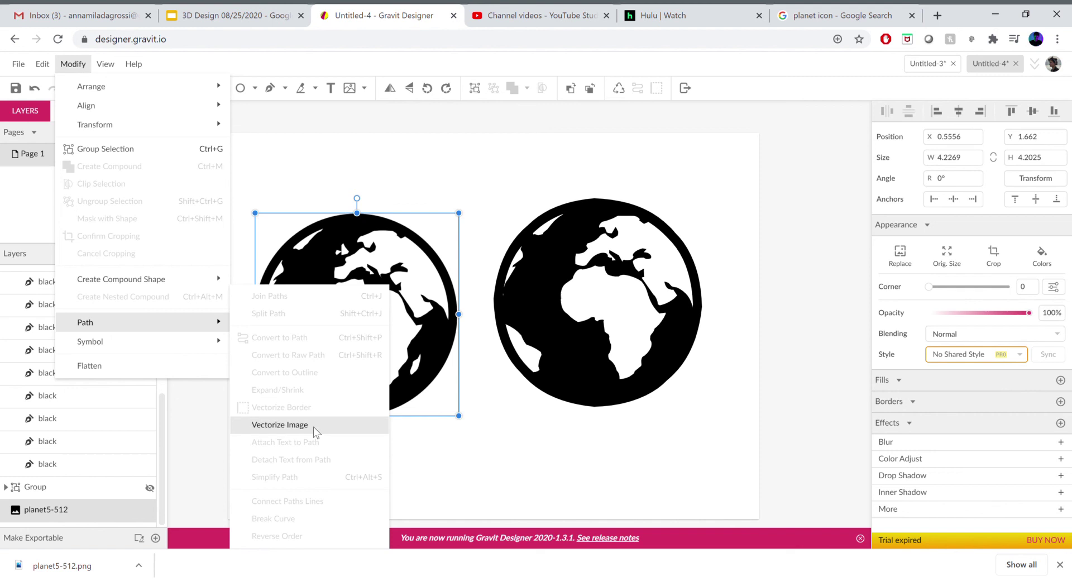
pyautogui.click(581, 484)
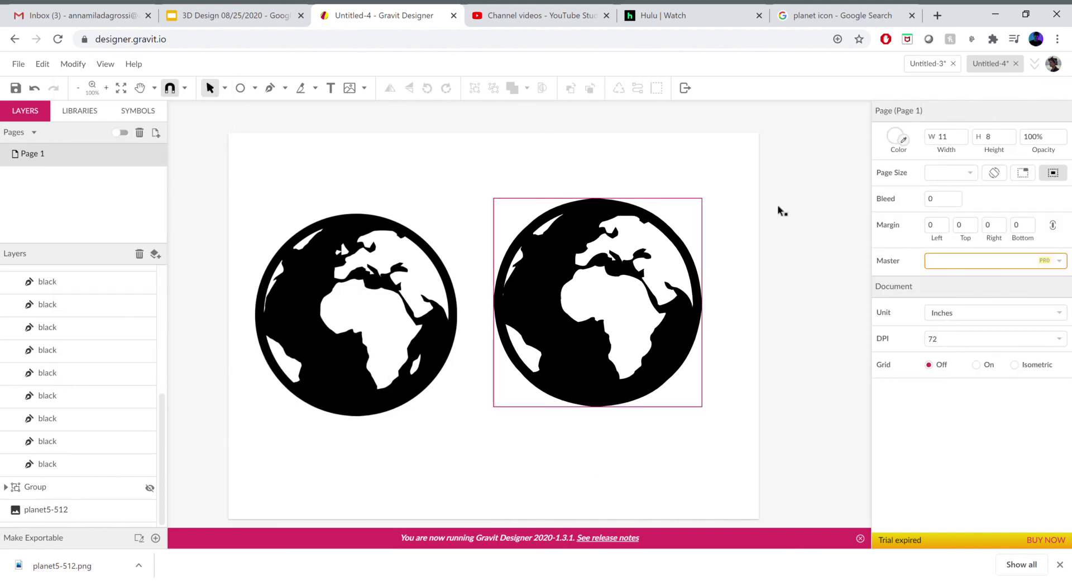